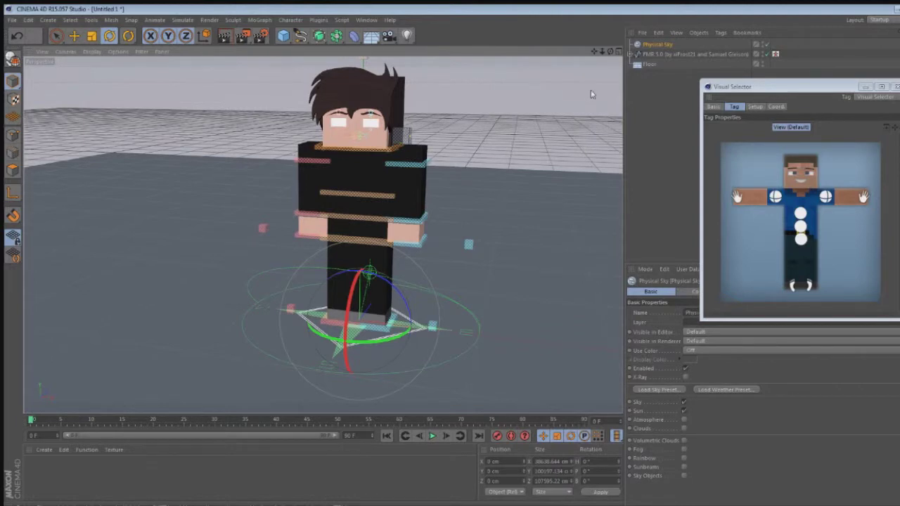
- Lower the character's pelvis control to about -1.1 cm in Y so the knees bend slightly
{"action": "left_click_drag", "start_coordinate": [606, 50], "coordinate": [621, 38]}
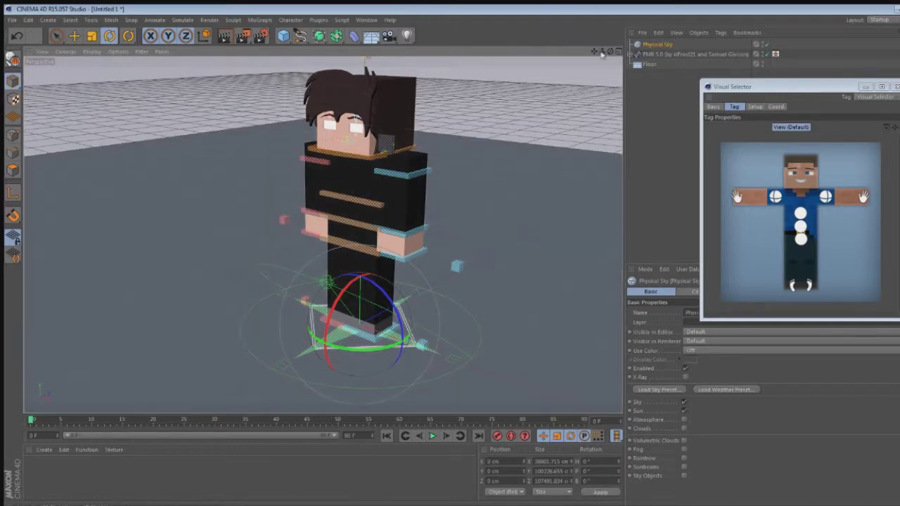
{"action": "mouse_move", "coordinate": [594, 51]}
{"action": "left_mouse_down"}
{"action": "mouse_move", "coordinate": [617, 48]}
{"action": "mouse_move", "coordinate": [592, 55]}
{"action": "mouse_move", "coordinate": [611, 54]}
{"action": "left_mouse_up"}
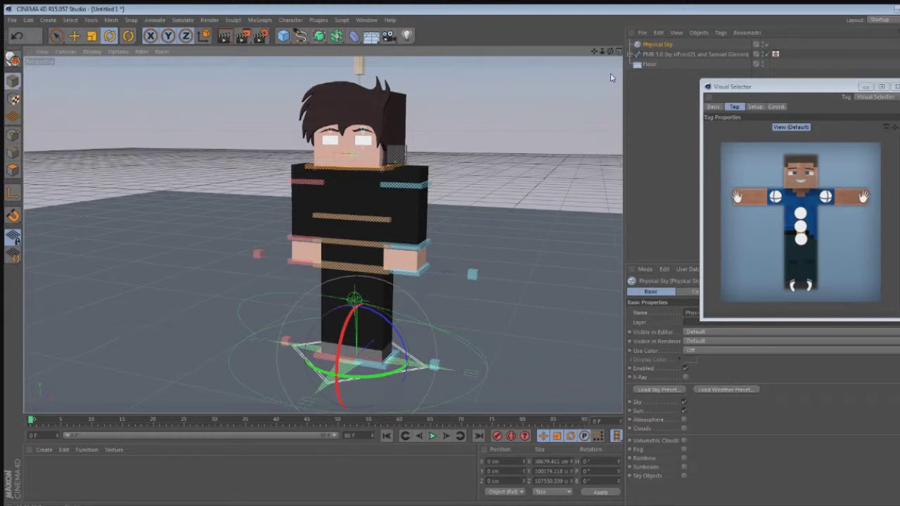
{"action": "left_click", "coordinate": [596, 87]}
{"action": "left_click_drag", "start_coordinate": [610, 52], "coordinate": [612, 59]}
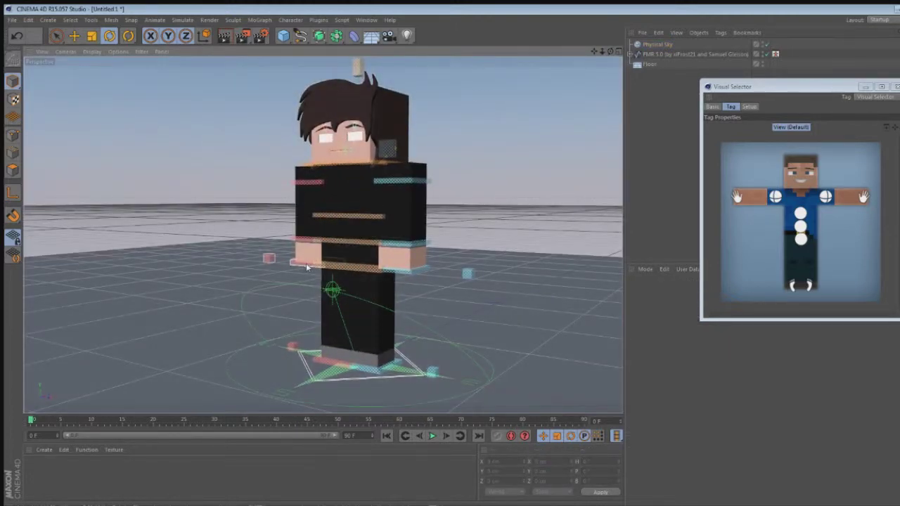
{"action": "left_click", "coordinate": [800, 239]}
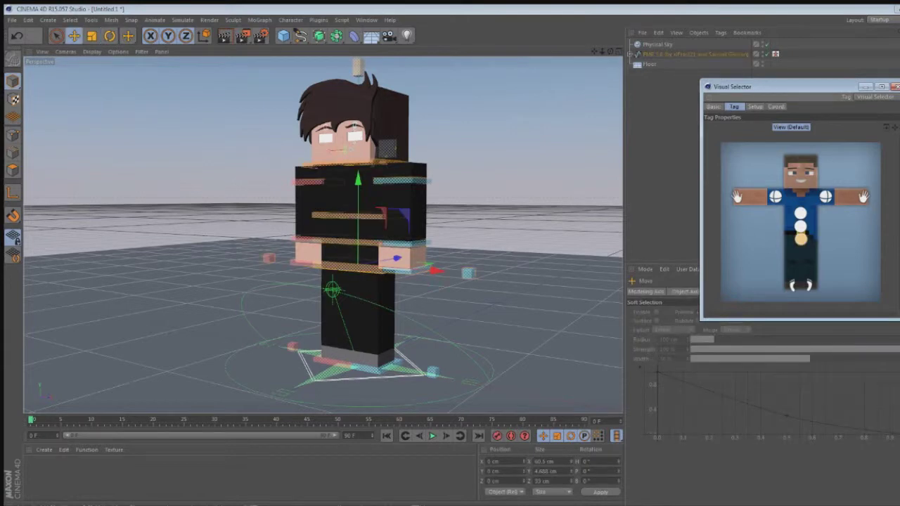
{"action": "left_click_drag", "start_coordinate": [358, 182], "coordinate": [358, 185]}
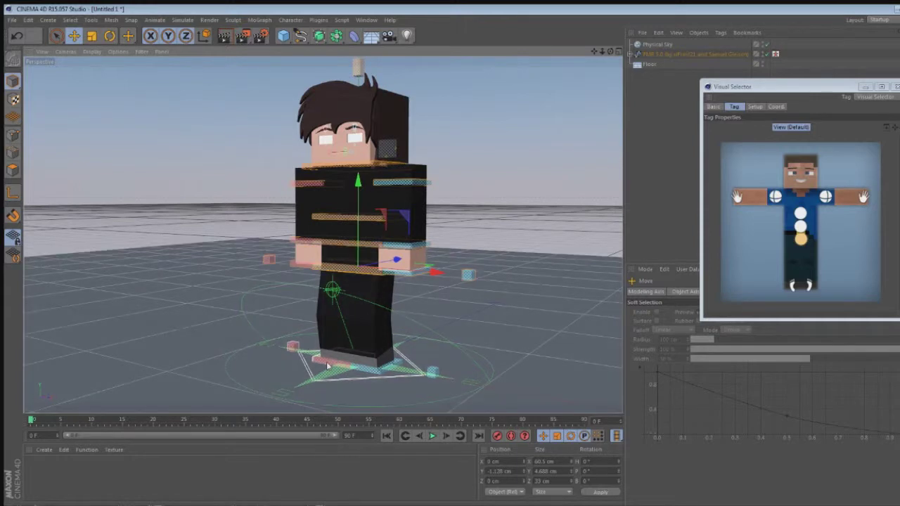
- Spread the feet apart, moving the red foot control to about -7.8 cm in X and the blue one to about 6.5 cm
{"action": "left_click", "coordinate": [323, 361]}
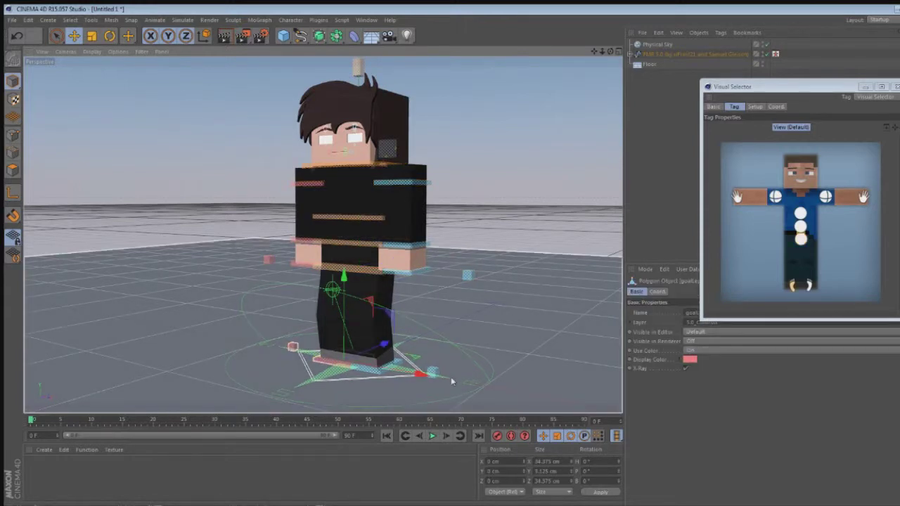
{"action": "left_click_drag", "start_coordinate": [421, 374], "coordinate": [411, 376]}
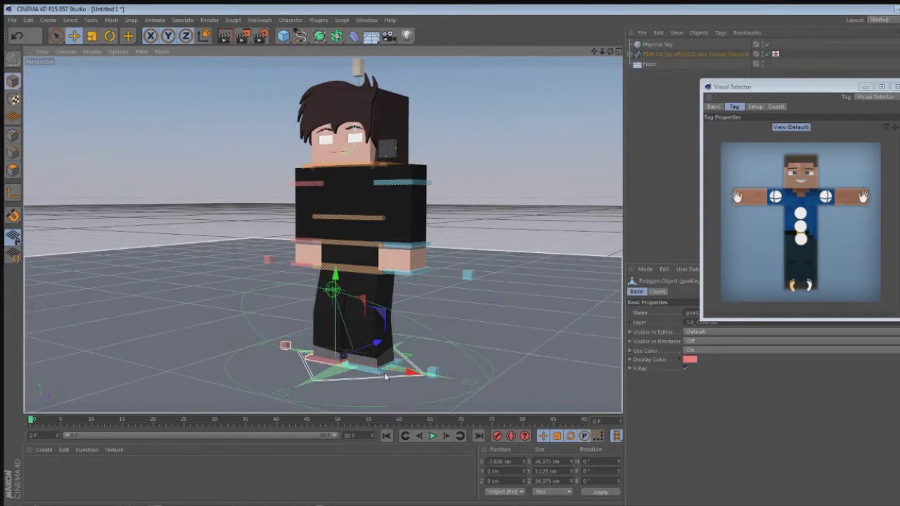
{"action": "left_click", "coordinate": [389, 376]}
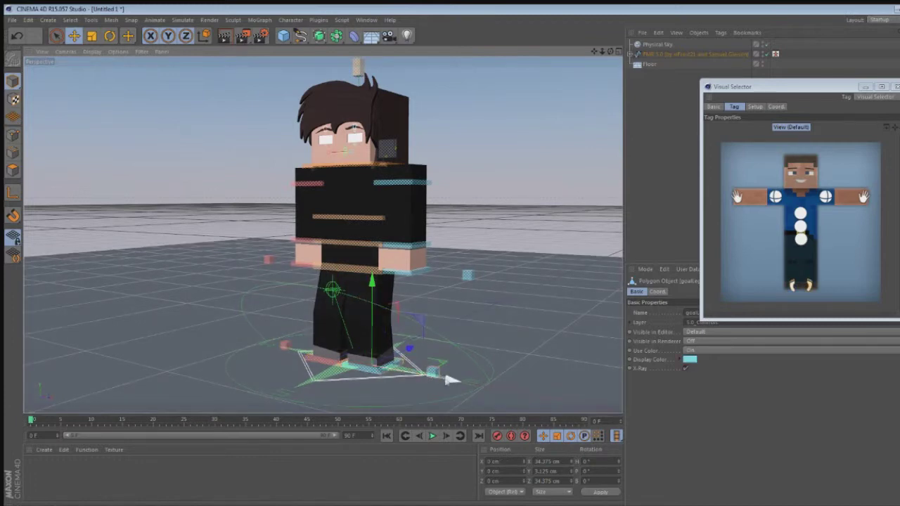
{"action": "left_click_drag", "start_coordinate": [449, 380], "coordinate": [458, 383]}
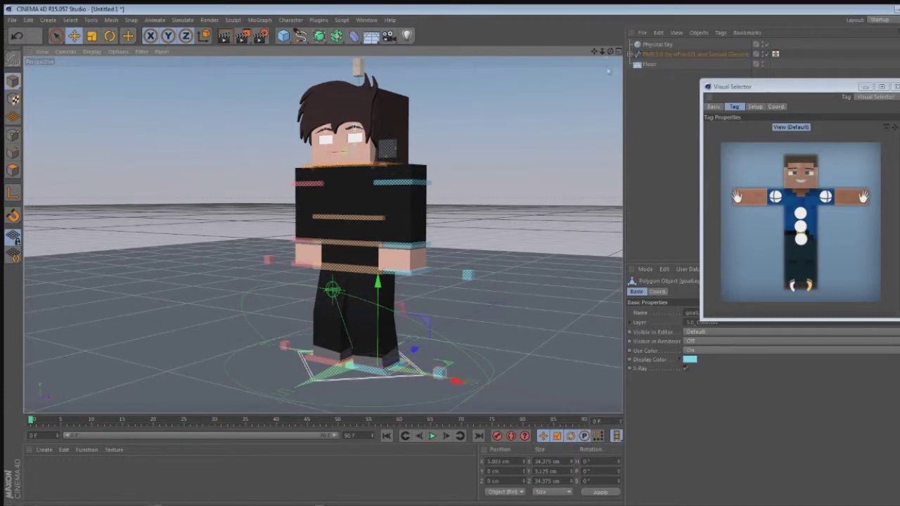
{"action": "left_click_drag", "start_coordinate": [608, 52], "coordinate": [610, 70]}
{"action": "left_click_drag", "start_coordinate": [462, 358], "coordinate": [466, 358]}
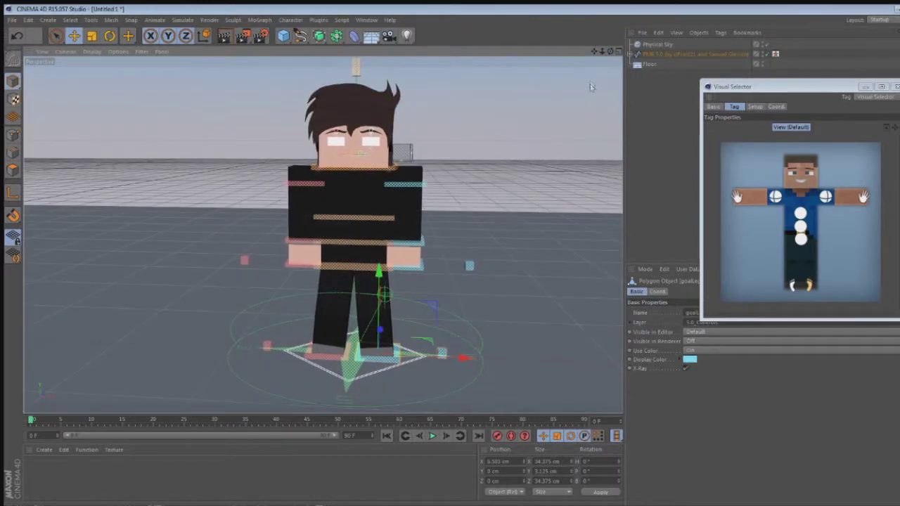
- Raise the red hand control and move it outward to about X -20.9, Y 11.6, Z -12.2 cm, bending the arm
{"action": "left_click_drag", "start_coordinate": [608, 51], "coordinate": [197, 169]}
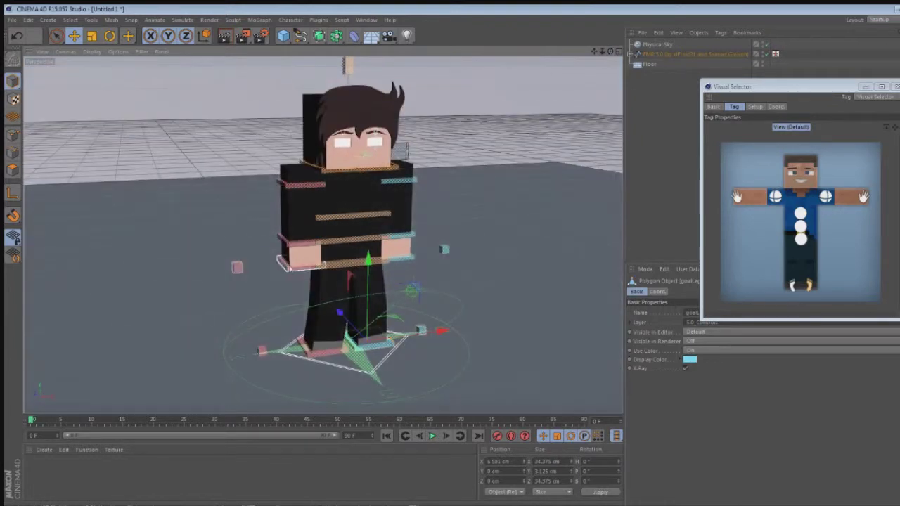
{"action": "left_click", "coordinate": [289, 268]}
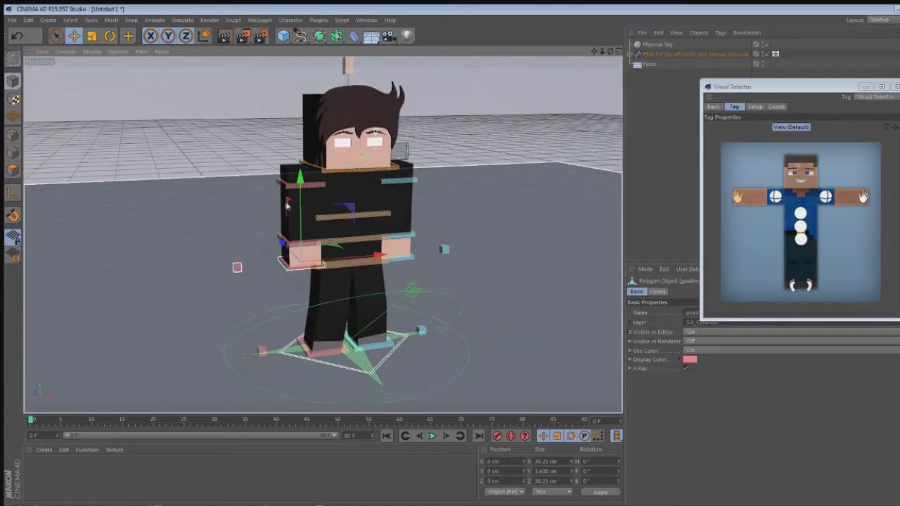
{"action": "left_click_drag", "start_coordinate": [286, 202], "coordinate": [292, 196]}
{"action": "left_click_drag", "start_coordinate": [383, 251], "coordinate": [359, 251]}
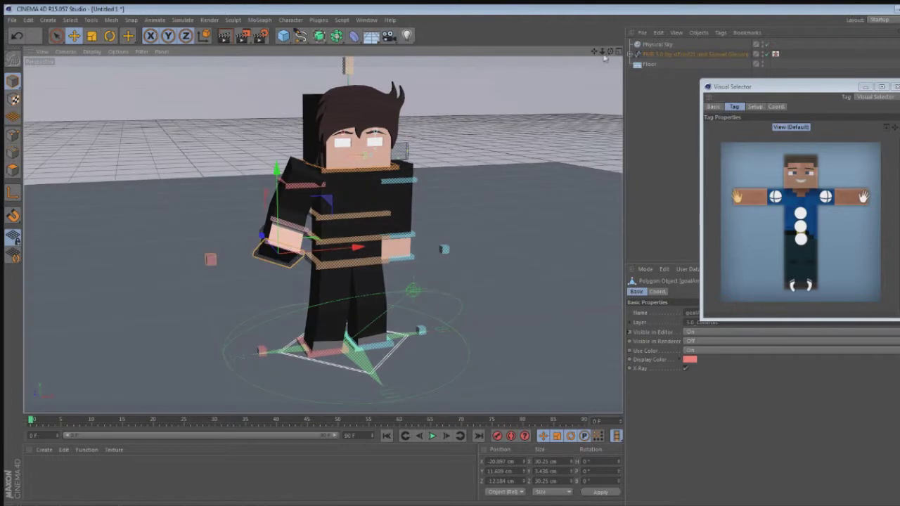
- Raise the blue hand control and move it outward to about X 19, Y 10, Z 6 cm, bending the arm
{"action": "left_click_drag", "start_coordinate": [508, 263], "coordinate": [435, 232], "text": "alt"}
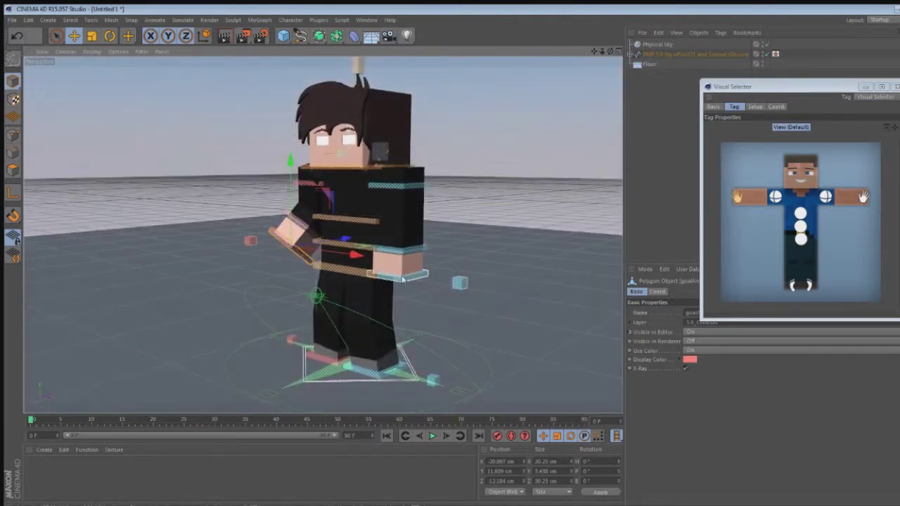
{"action": "left_click", "coordinate": [402, 279]}
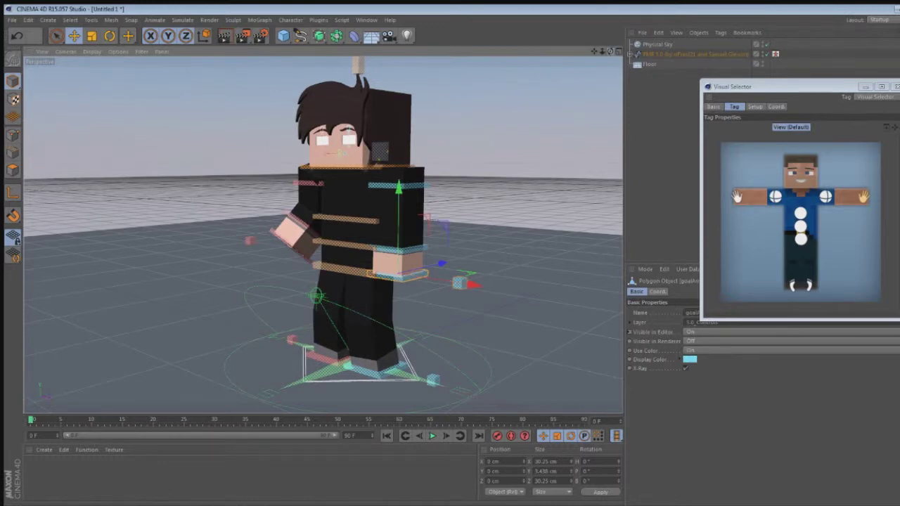
{"action": "left_click_drag", "start_coordinate": [609, 52], "coordinate": [610, 55]}
{"action": "left_click_drag", "start_coordinate": [421, 228], "coordinate": [428, 214]}
{"action": "left_click_drag", "start_coordinate": [431, 279], "coordinate": [449, 287]}
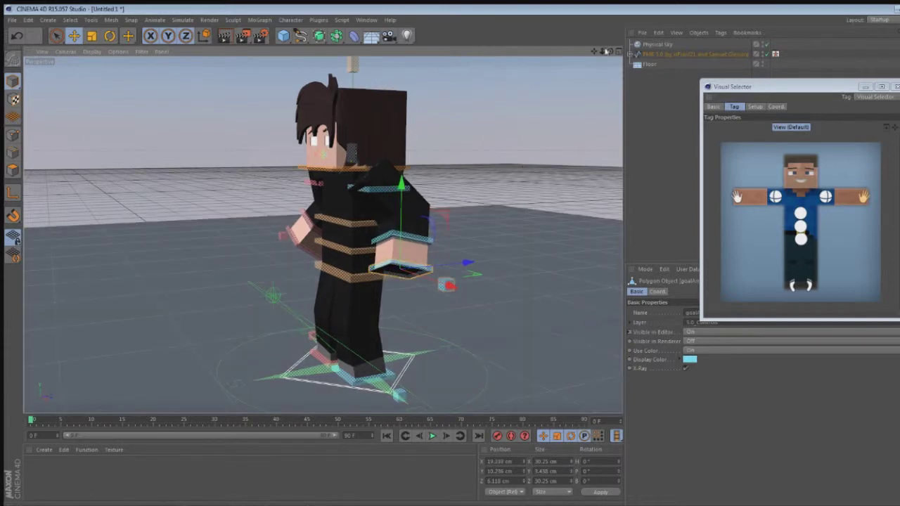
- Select the character's pelvis control and switch to the Rotate tool
{"action": "left_click_drag", "start_coordinate": [609, 52], "coordinate": [710, 67]}
{"action": "left_click_drag", "start_coordinate": [322, 234], "coordinate": [323, 234], "text": "alt"}
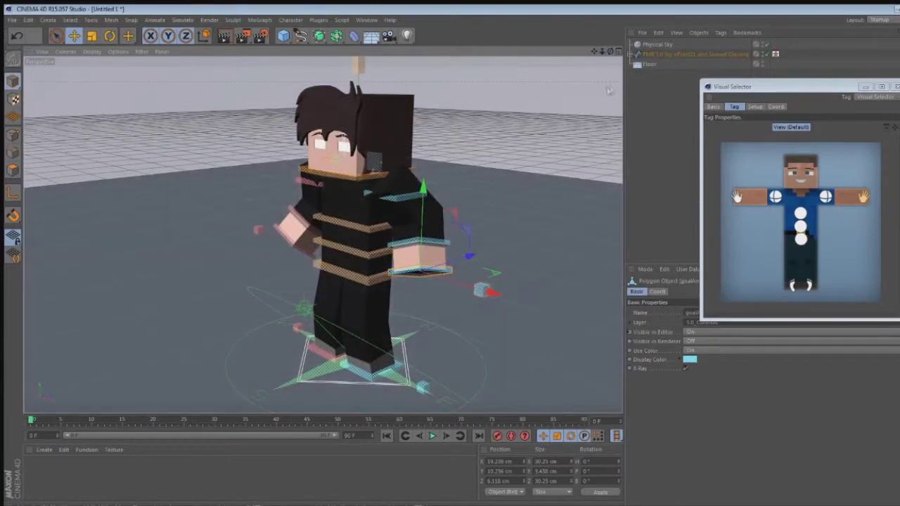
{"action": "left_click", "coordinate": [800, 240]}
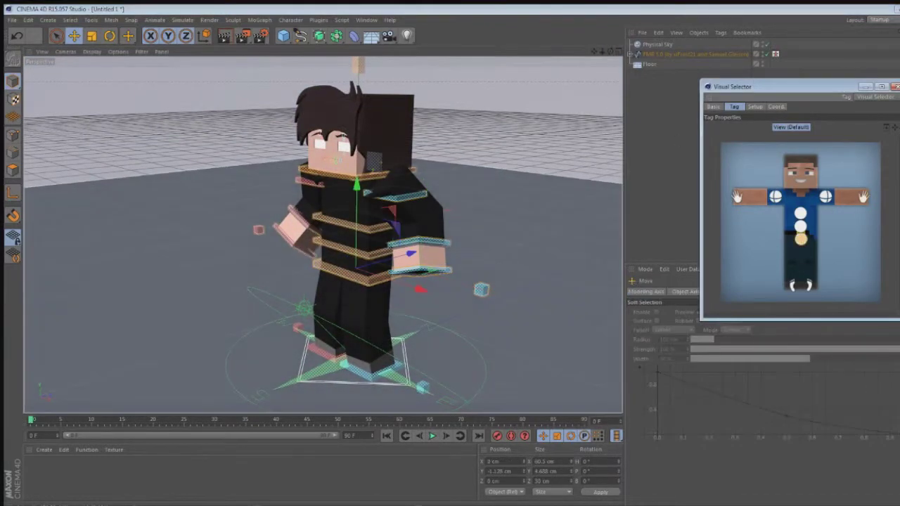
{"action": "key", "text": "r"}
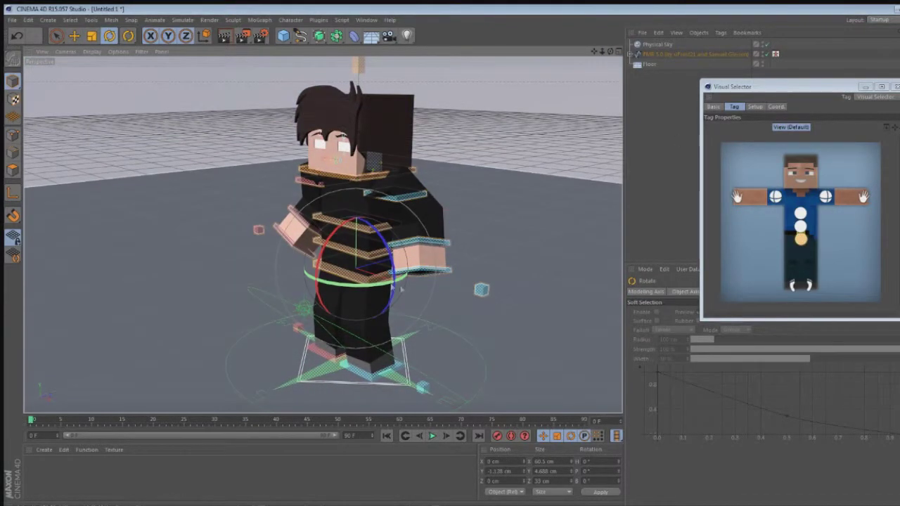
{"action": "left_click_drag", "start_coordinate": [389, 285], "coordinate": [355, 286]}
{"action": "key", "text": "ctrl+z"}
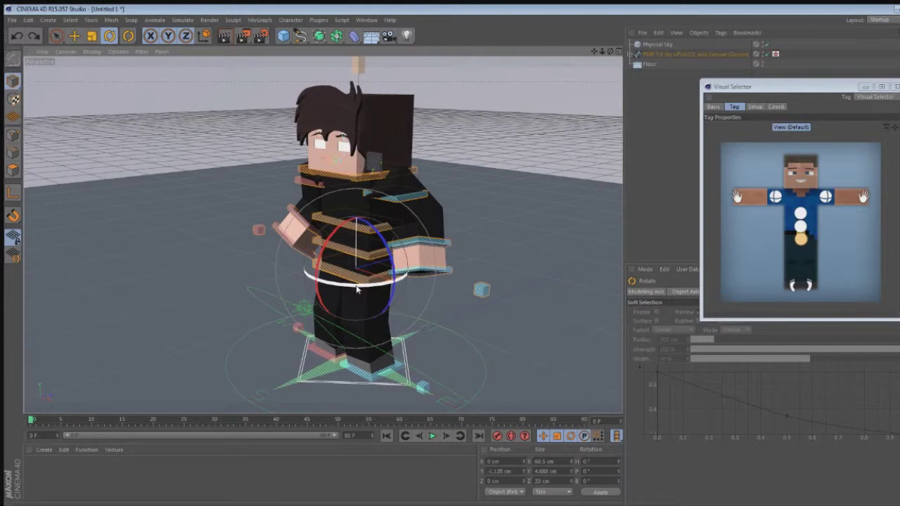
{"action": "left_click_drag", "start_coordinate": [357, 288], "coordinate": [303, 279]}
{"action": "key", "text": "ctrl+z"}
{"action": "key", "text": "ctrl+z"}
- Rotate the pelvis control to a heading of -40° and turn the head sideways to counter the body's twist
{"action": "left_click_drag", "start_coordinate": [355, 286], "coordinate": [312, 287]}
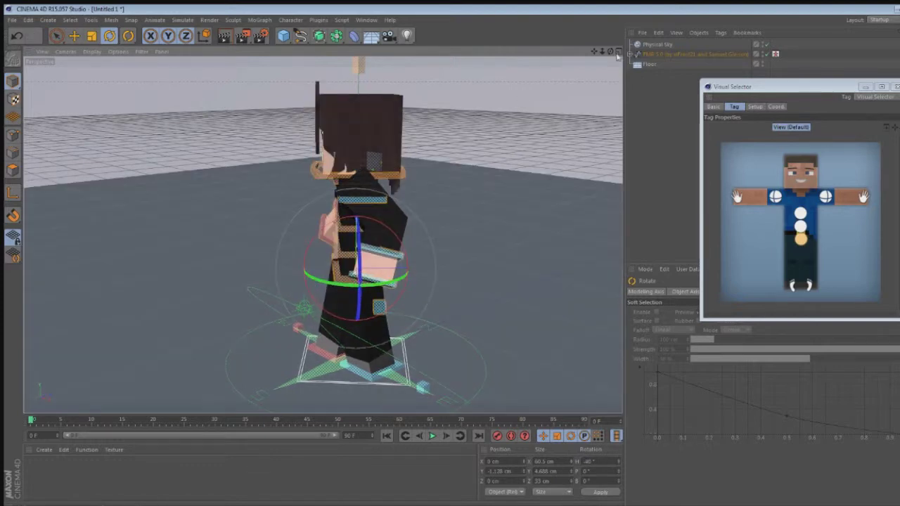
{"action": "left_click_drag", "start_coordinate": [610, 52], "coordinate": [594, 71]}
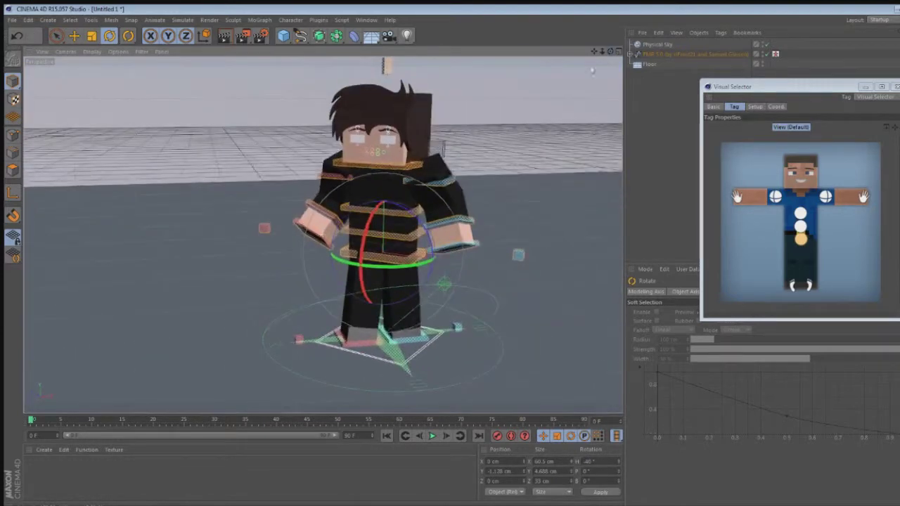
{"action": "left_click", "coordinate": [362, 165]}
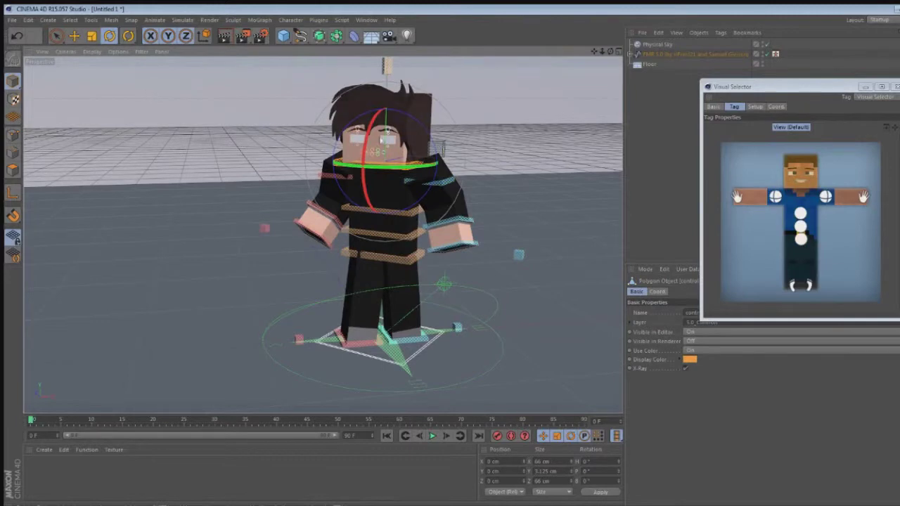
{"action": "left_click_drag", "start_coordinate": [406, 169], "coordinate": [440, 167]}
- Turn both foot controls about the vertical axis to follow the twisted body, the blue foot to a heading of about -31°
{"action": "left_click", "coordinate": [363, 346]}
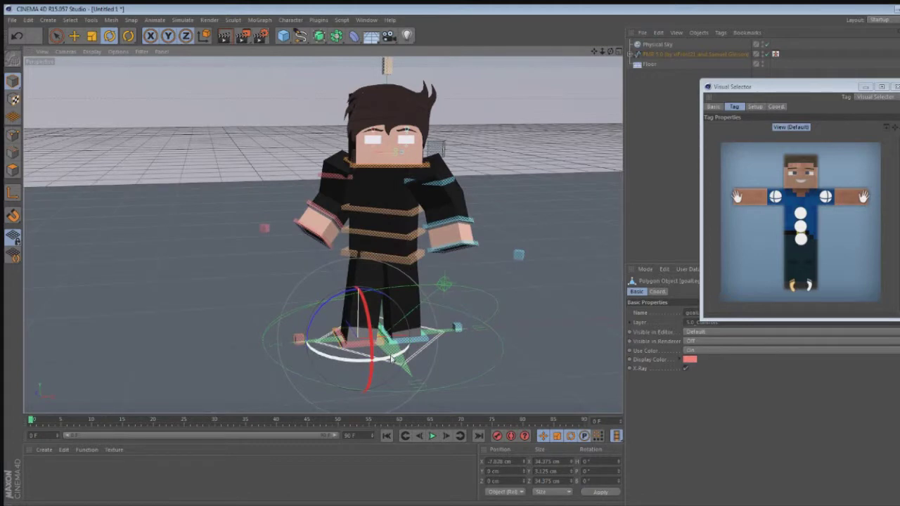
{"action": "left_click_drag", "start_coordinate": [391, 359], "coordinate": [405, 349]}
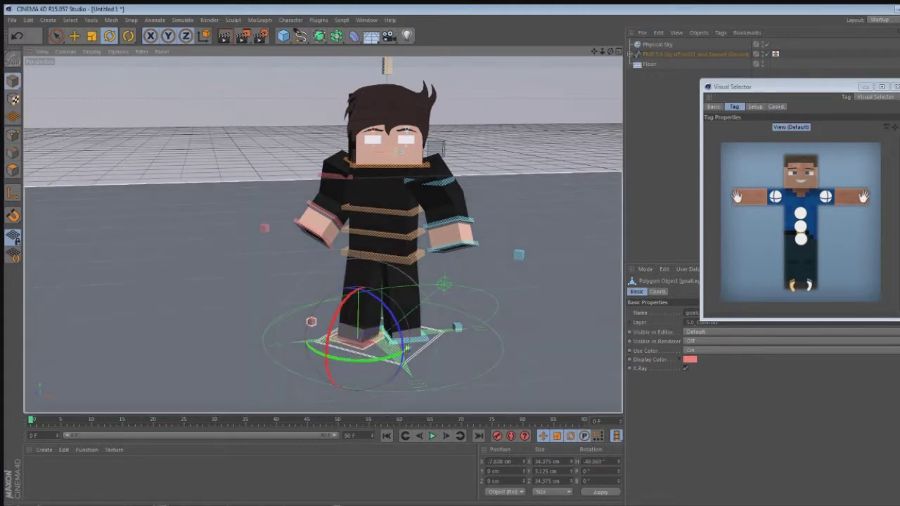
{"action": "left_click", "coordinate": [418, 343]}
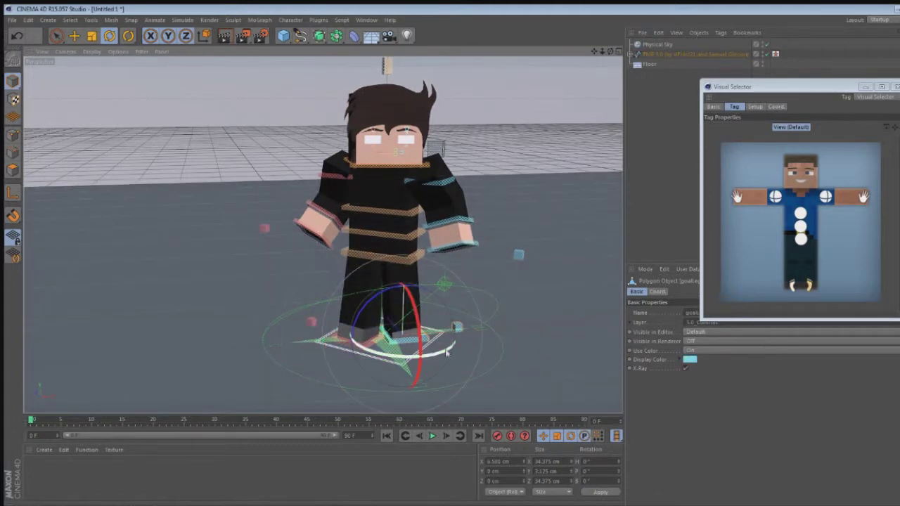
{"action": "left_click_drag", "start_coordinate": [447, 353], "coordinate": [457, 344]}
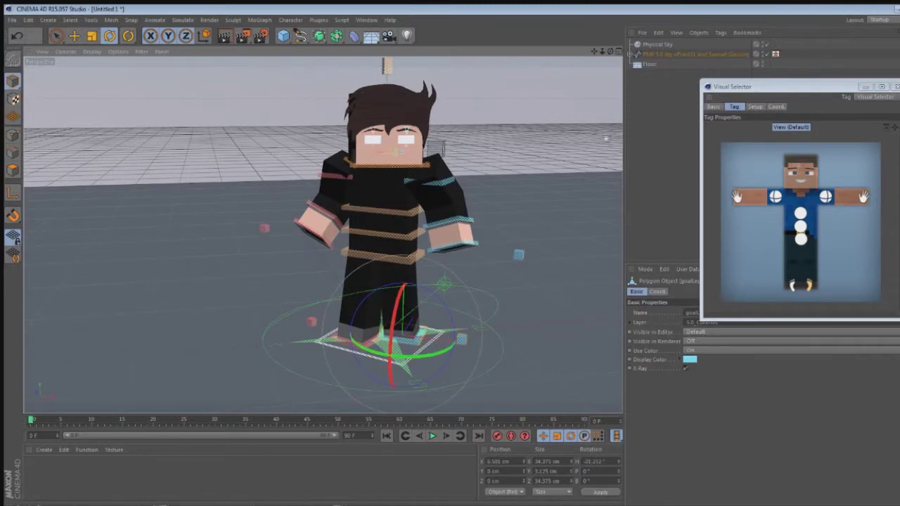
- Move the pelvis control along its Z axis to about X -10 and Z -12 cm to shift the upper body
{"action": "left_click_drag", "start_coordinate": [594, 51], "coordinate": [543, 49]}
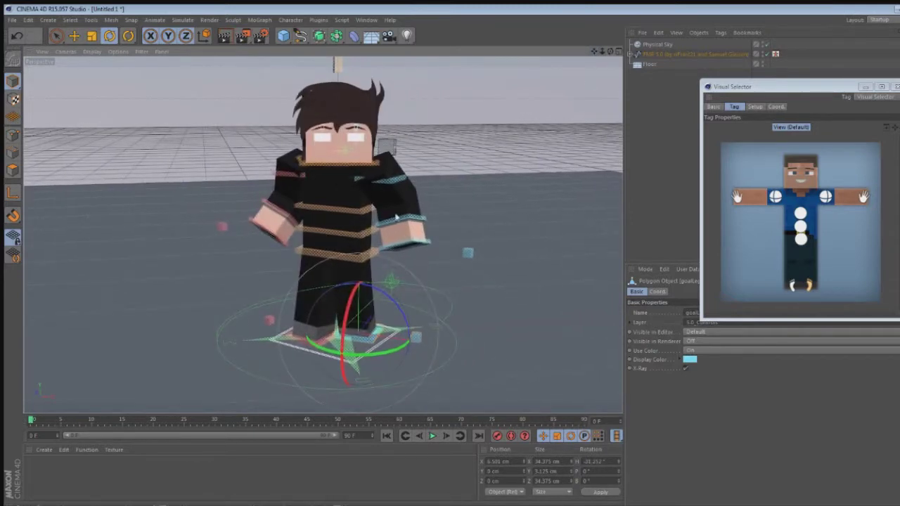
{"action": "left_click", "coordinate": [341, 252]}
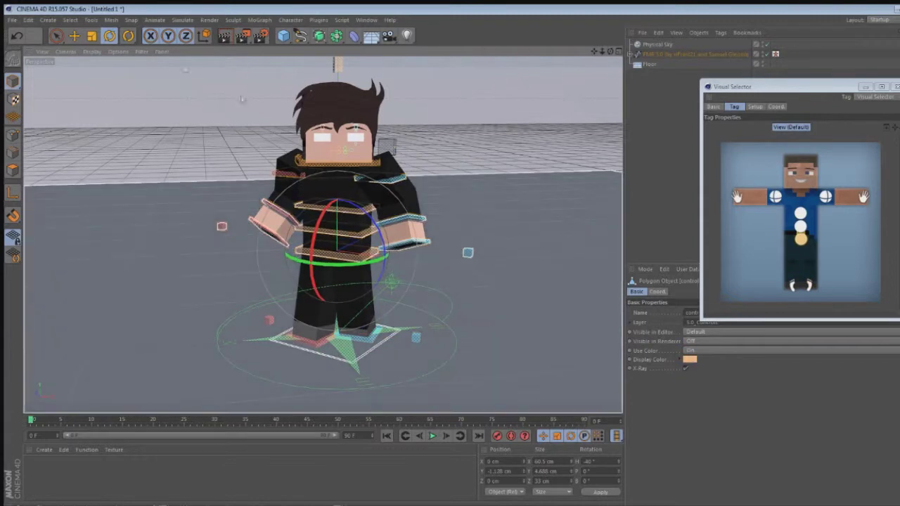
{"action": "left_click", "coordinate": [74, 36]}
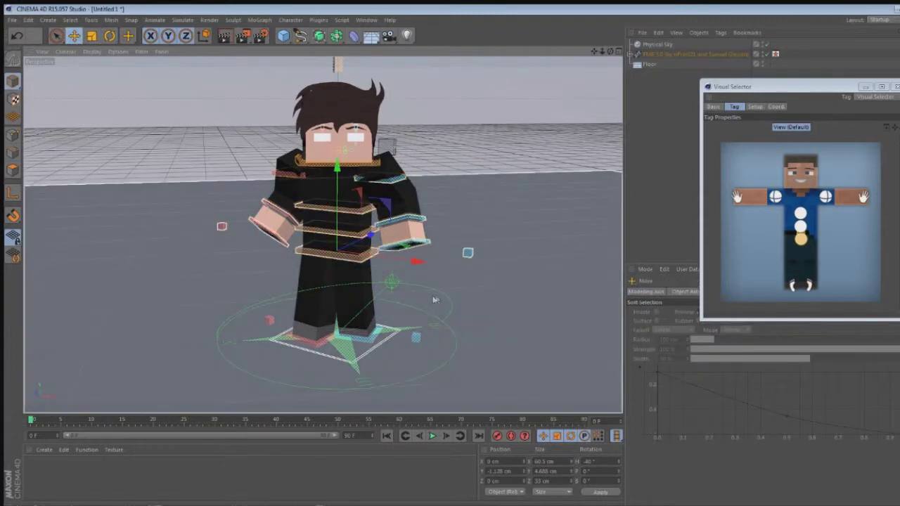
{"action": "left_click_drag", "start_coordinate": [367, 239], "coordinate": [357, 243]}
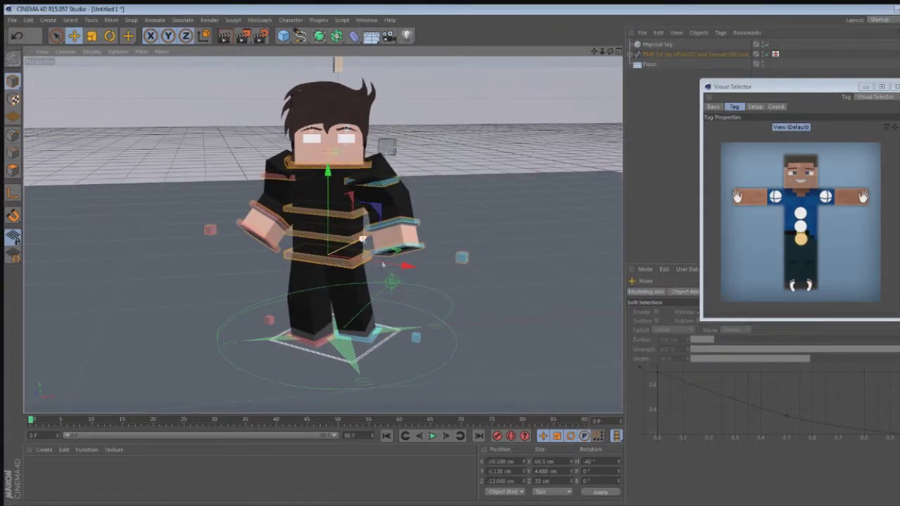
- Move the blue foot control forward to about -23.6 cm in Z and adjust it slightly sideways under the shifted body
{"action": "left_click", "coordinate": [372, 339]}
{"action": "left_click_drag", "start_coordinate": [380, 312], "coordinate": [371, 320]}
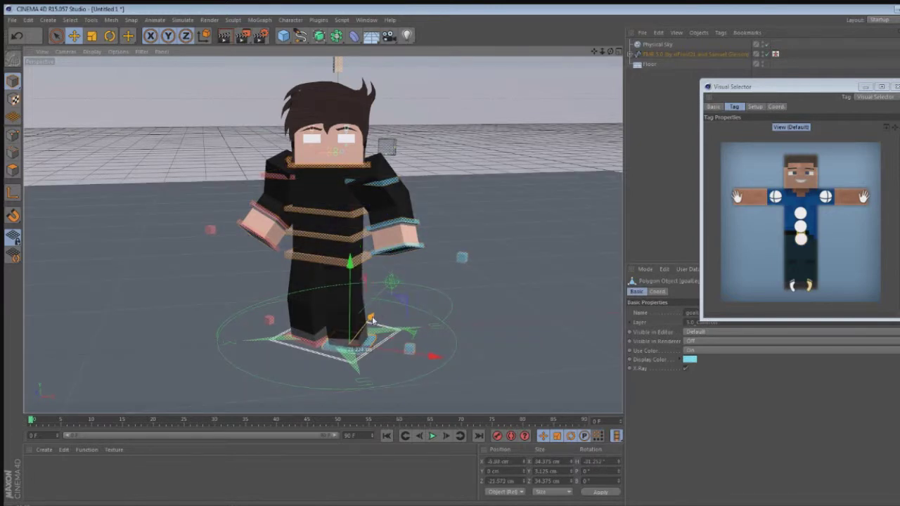
{"action": "left_click_drag", "start_coordinate": [428, 361], "coordinate": [431, 359]}
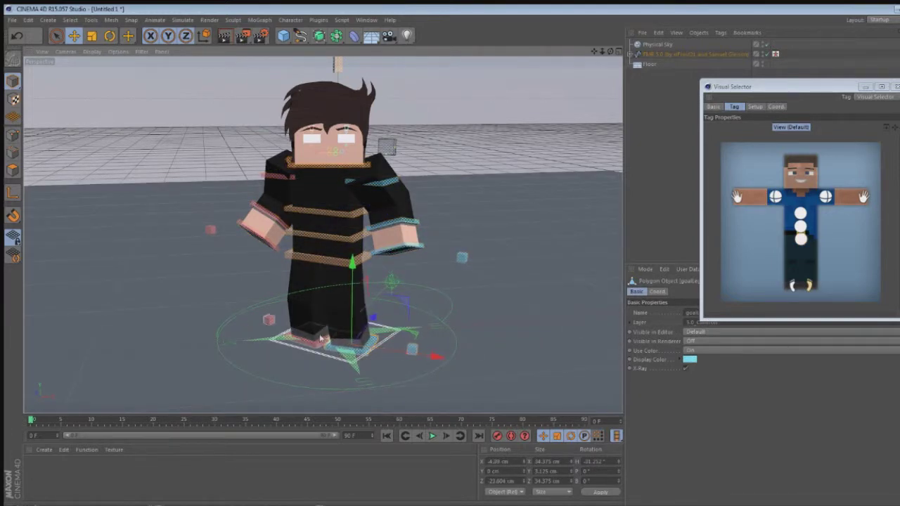
- Move the red foot control backward to about X -2.9 and Z 9.1 cm to stagger the feet
{"action": "left_click", "coordinate": [317, 345]}
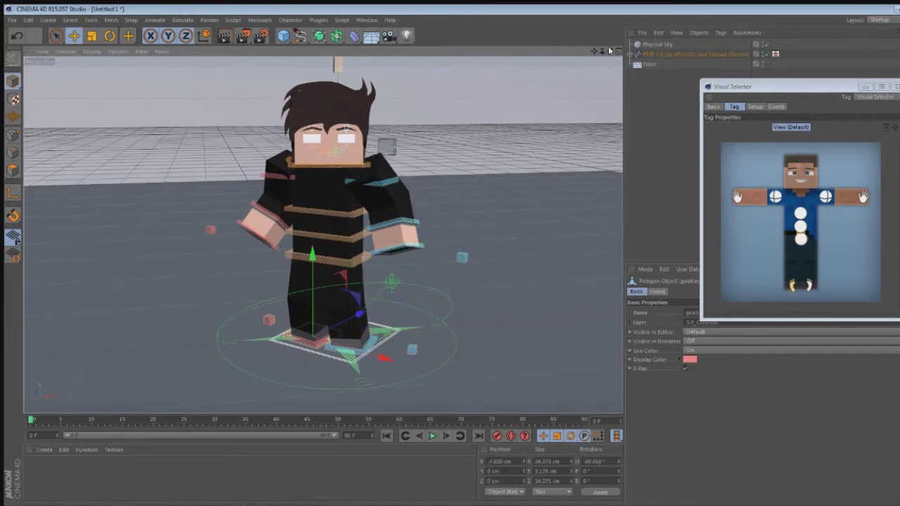
{"action": "left_click_drag", "start_coordinate": [610, 54], "coordinate": [601, 79]}
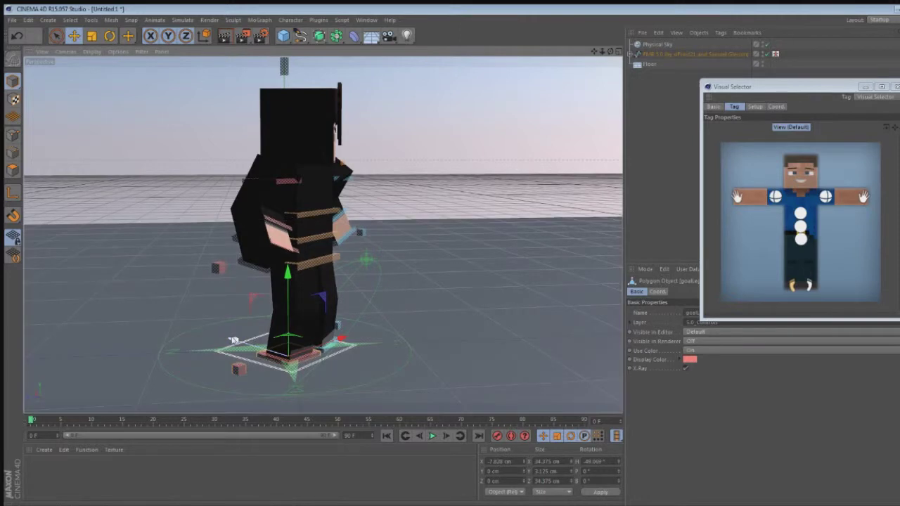
{"action": "left_click_drag", "start_coordinate": [233, 341], "coordinate": [227, 340]}
{"action": "left_click_drag", "start_coordinate": [334, 340], "coordinate": [255, 370]}
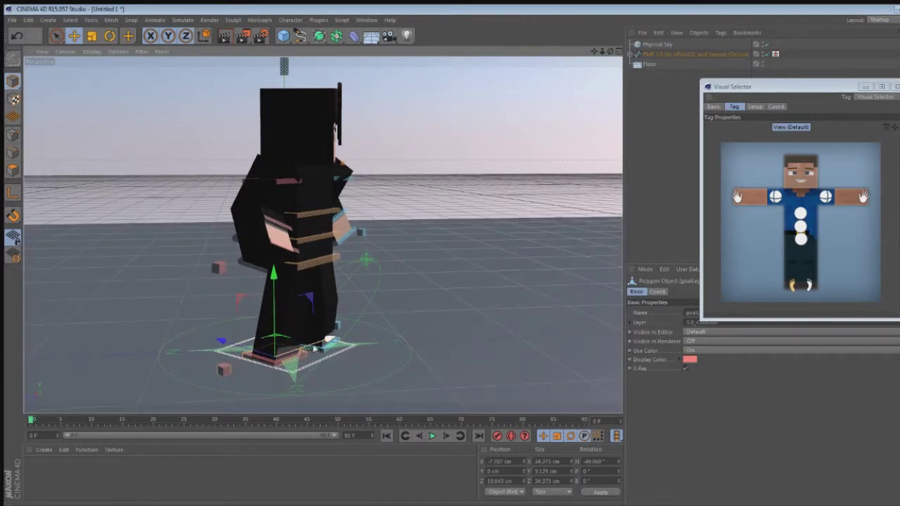
{"action": "left_click_drag", "start_coordinate": [314, 346], "coordinate": [321, 345]}
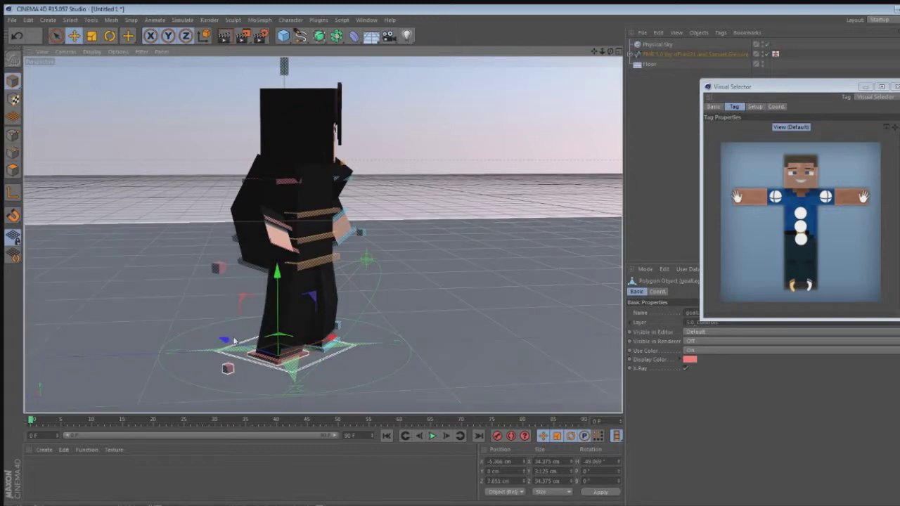
{"action": "mouse_move", "coordinate": [231, 343]}
{"action": "left_mouse_down"}
{"action": "mouse_move", "coordinate": [222, 340]}
{"action": "mouse_move", "coordinate": [232, 338]}
{"action": "left_mouse_up"}
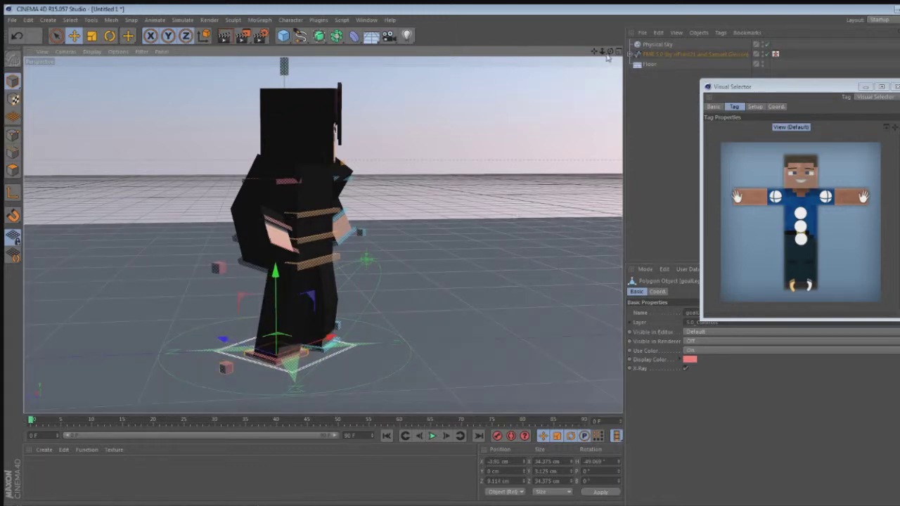
- Lower the pelvis control to about Y -4.2 cm and move the blue foot control to about X -13.8 and Z -35.7 cm
{"action": "left_click_drag", "start_coordinate": [609, 54], "coordinate": [457, 51]}
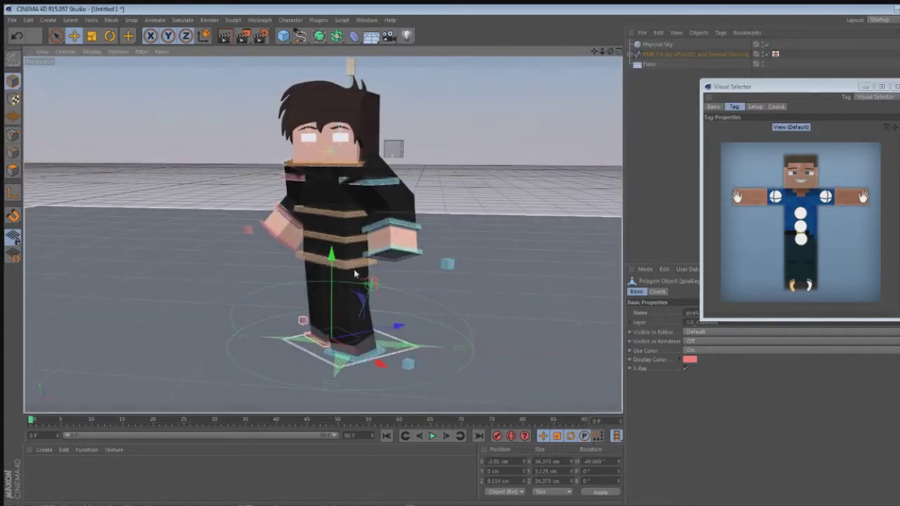
{"action": "left_click", "coordinate": [349, 190]}
{"action": "left_click_drag", "start_coordinate": [338, 174], "coordinate": [340, 182]}
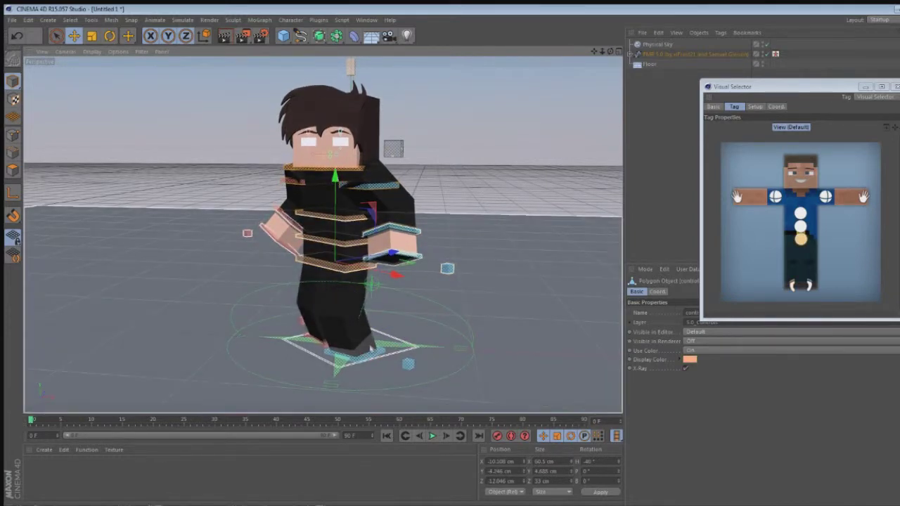
{"action": "left_click", "coordinate": [405, 338]}
{"action": "left_click_drag", "start_coordinate": [407, 337], "coordinate": [394, 340]}
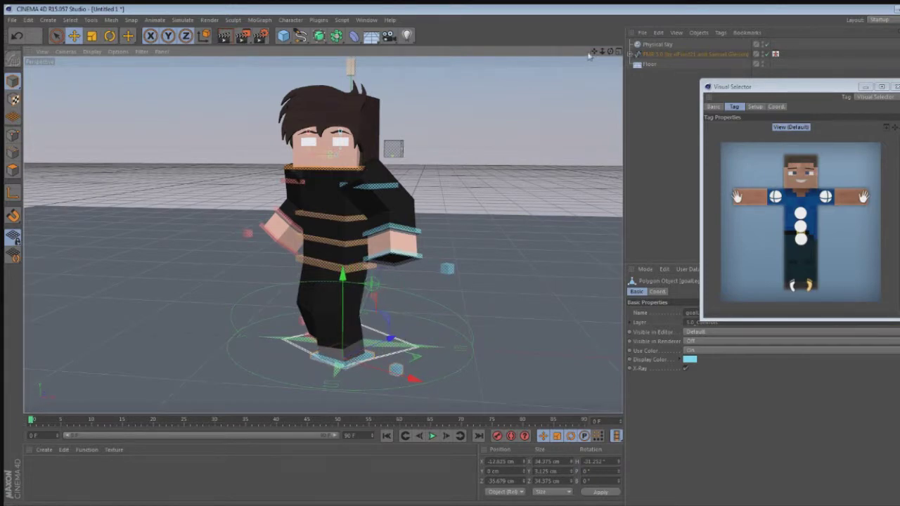
- Shift the red foot control outward, away from the blue foot, to widen the stance
{"action": "left_click_drag", "start_coordinate": [594, 52], "coordinate": [563, 105]}
{"action": "left_click_drag", "start_coordinate": [610, 52], "coordinate": [734, 35]}
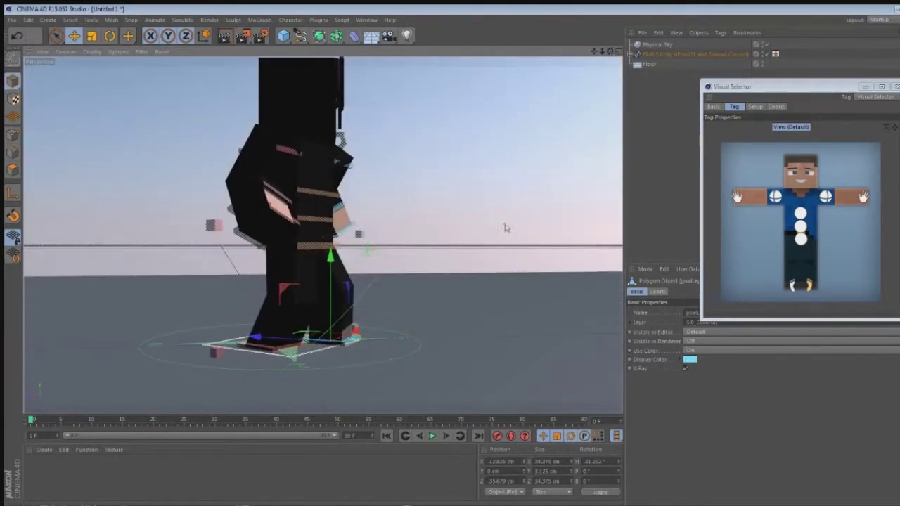
{"action": "left_click_drag", "start_coordinate": [610, 52], "coordinate": [492, 109]}
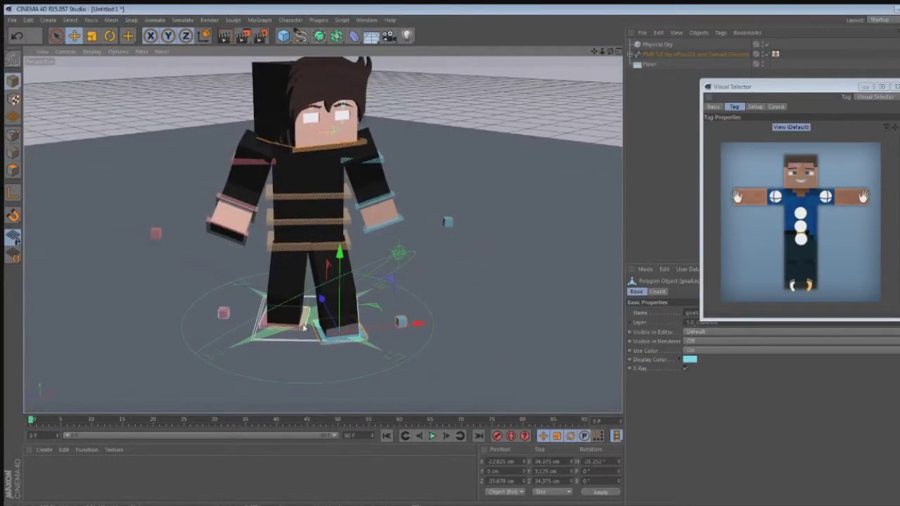
{"action": "left_click", "coordinate": [297, 288]}
{"action": "left_click_drag", "start_coordinate": [370, 323], "coordinate": [362, 326]}
- Move the blue hand control forward and slightly up to about Y 12.4 and Z -8.2 cm
{"action": "left_click", "coordinate": [396, 220]}
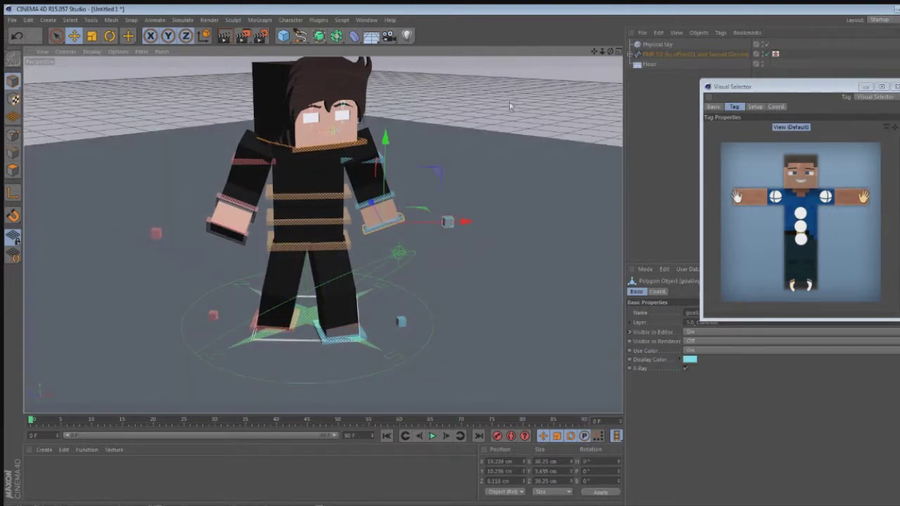
{"action": "mouse_move", "coordinate": [610, 55]}
{"action": "left_mouse_down"}
{"action": "mouse_move", "coordinate": [594, 64]}
{"action": "mouse_move", "coordinate": [605, 72]}
{"action": "left_mouse_up"}
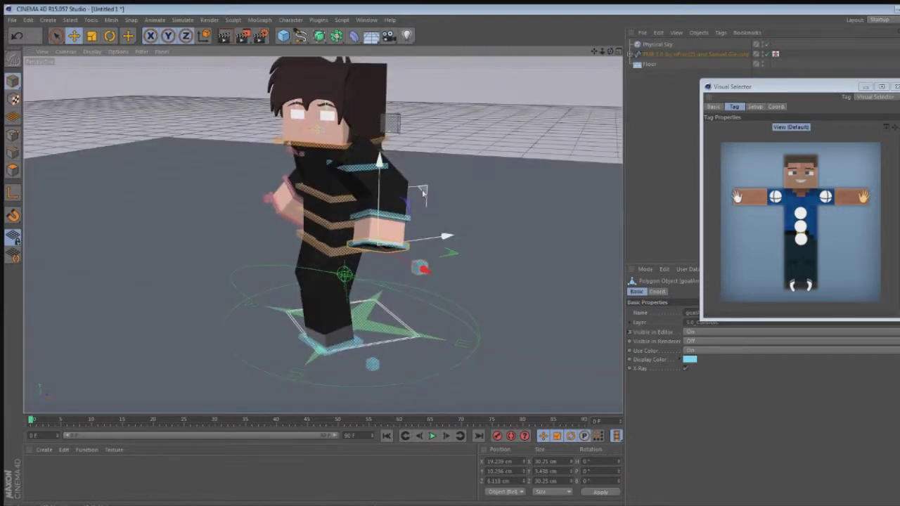
{"action": "left_click_drag", "start_coordinate": [423, 194], "coordinate": [385, 171]}
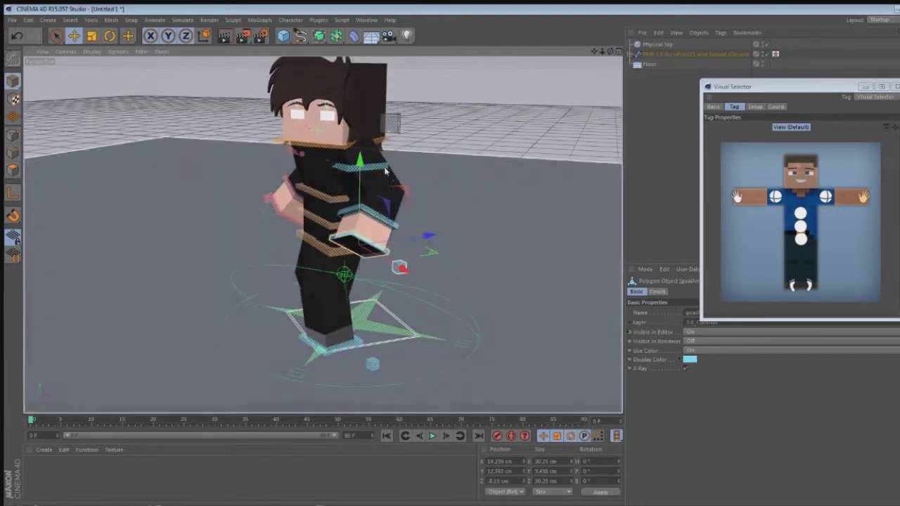
- Rotate the blue shoulder control to a bank of -20° and the blue wrist control to a pitch of -20°
{"action": "left_click", "coordinate": [385, 171]}
{"action": "left_click", "coordinate": [109, 35]}
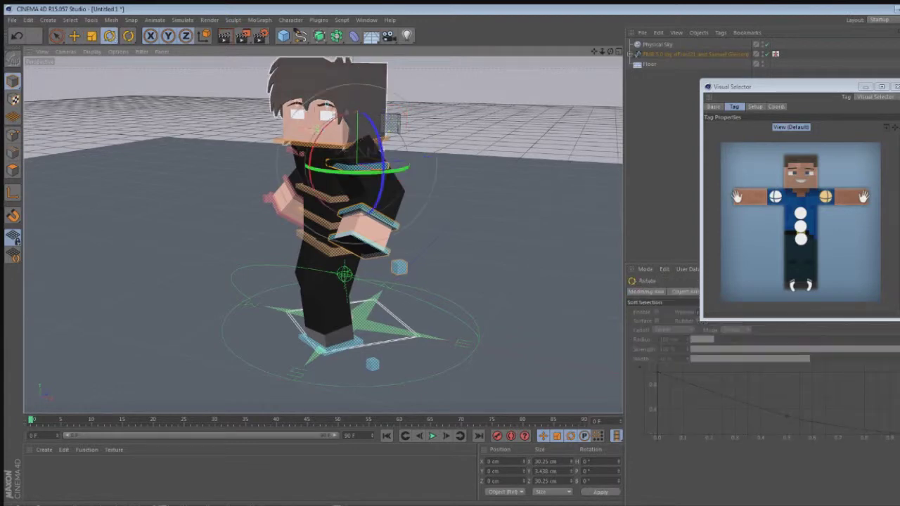
{"action": "left_click_drag", "start_coordinate": [379, 141], "coordinate": [362, 116]}
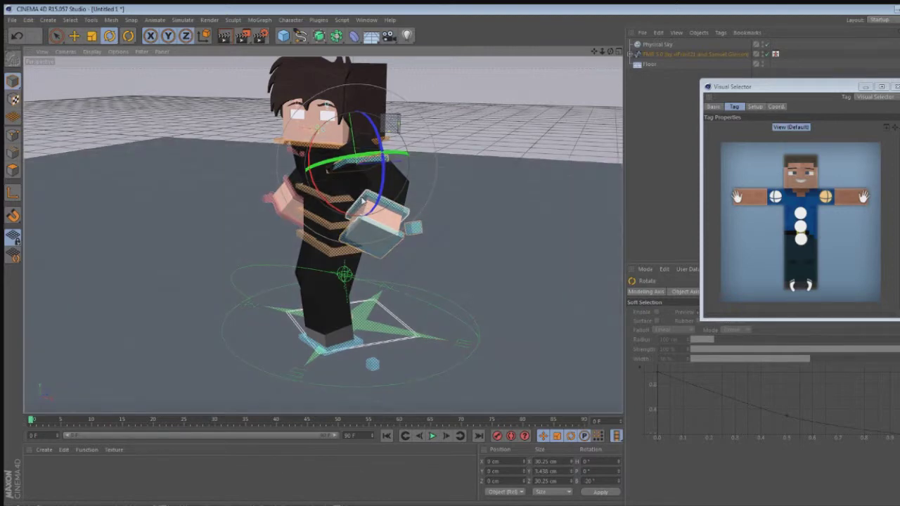
{"action": "left_click", "coordinate": [362, 198]}
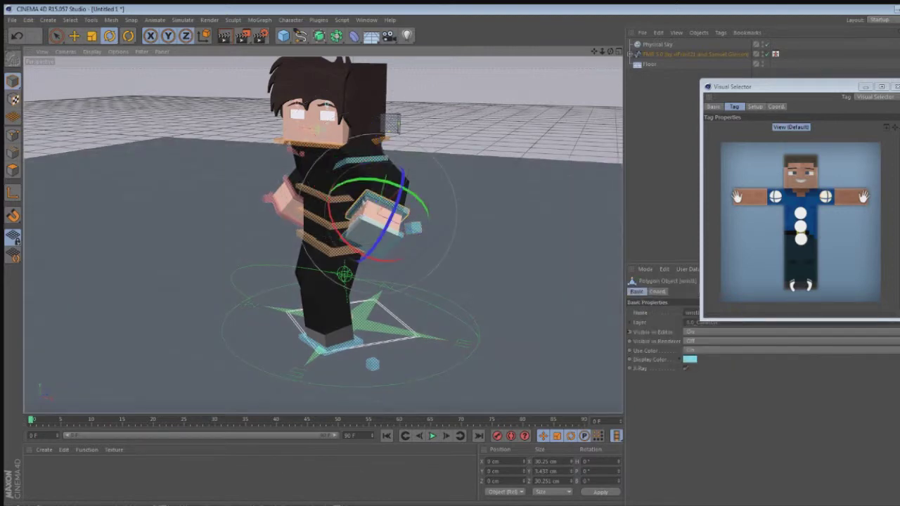
{"action": "left_click_drag", "start_coordinate": [330, 218], "coordinate": [332, 219]}
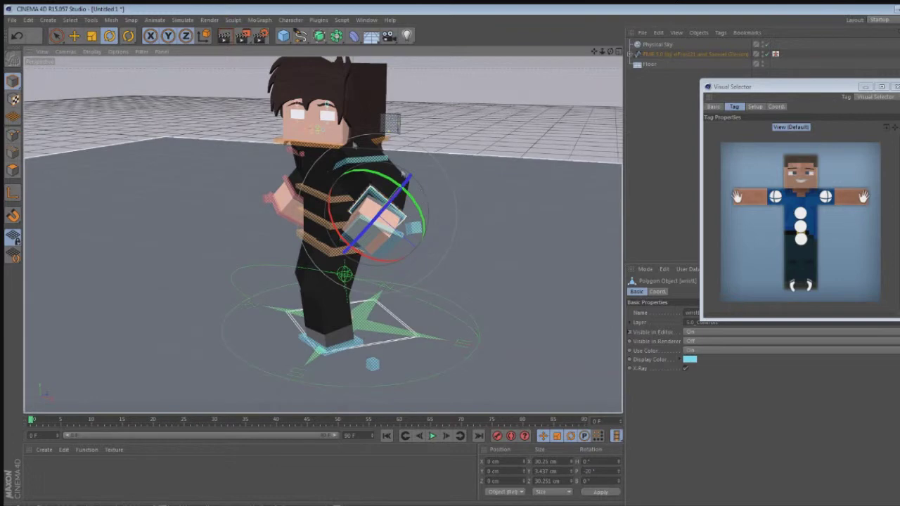
- Move the blue hand control further forward along its Z axis to about -23.4 cm
{"action": "key", "text": "e"}
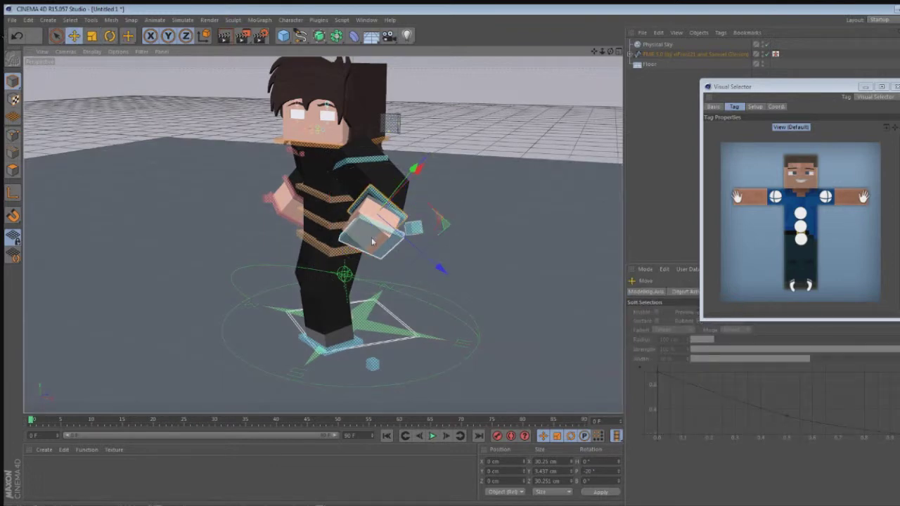
{"action": "left_click", "coordinate": [413, 227]}
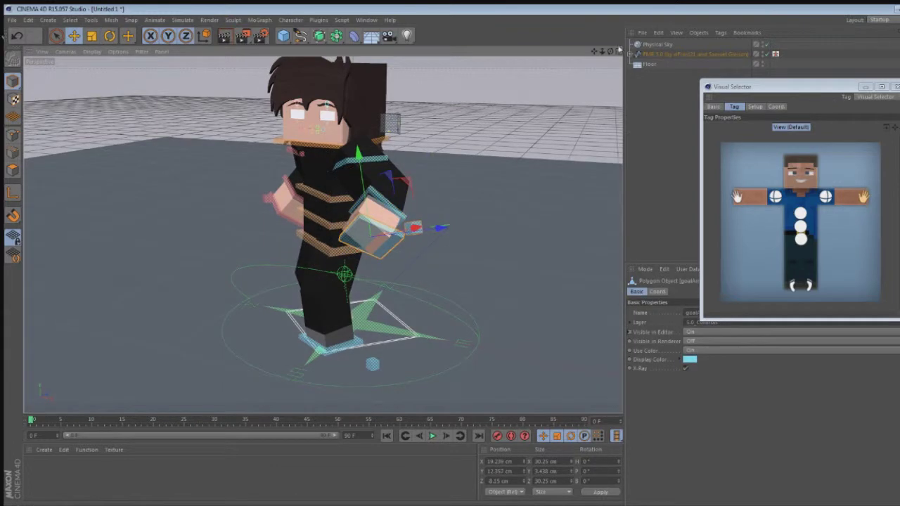
{"action": "left_click_drag", "start_coordinate": [610, 52], "coordinate": [568, 70]}
{"action": "left_click_drag", "start_coordinate": [423, 249], "coordinate": [396, 249]}
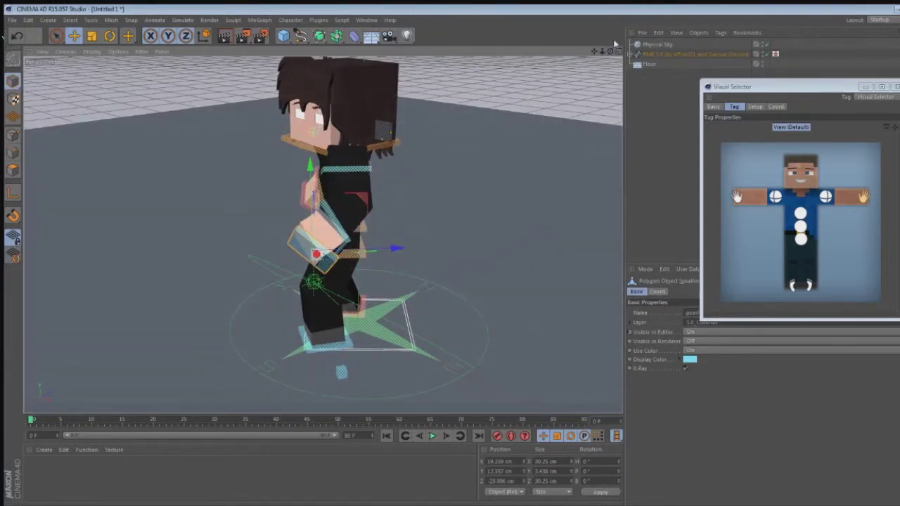
- Move the red hand control forward and up to about Y 21.2 and Z -37.7 cm
{"action": "left_click_drag", "start_coordinate": [610, 52], "coordinate": [703, 30]}
{"action": "left_click_drag", "start_coordinate": [606, 60], "coordinate": [302, 243]}
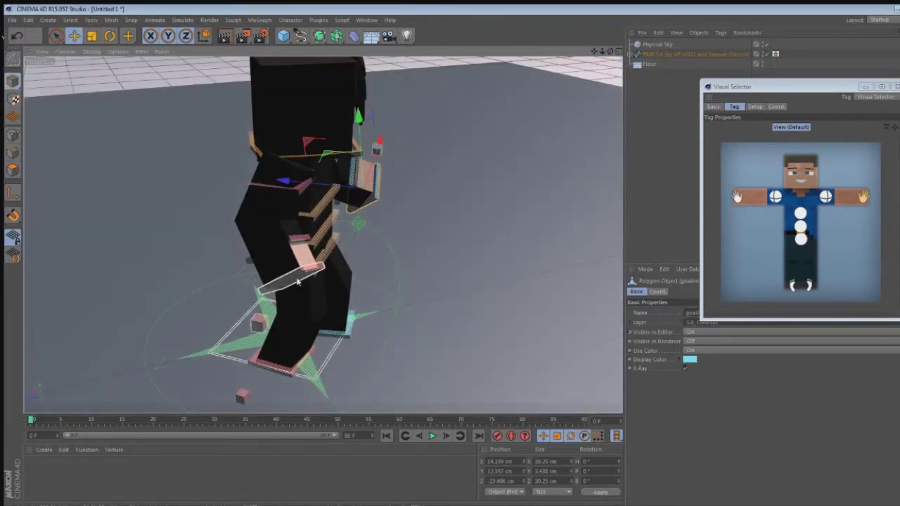
{"action": "left_click", "coordinate": [299, 282]}
{"action": "left_click_drag", "start_coordinate": [239, 225], "coordinate": [277, 182]}
- Rotate the red shoulder control to a bank of 10°
{"action": "left_click", "coordinate": [267, 191]}
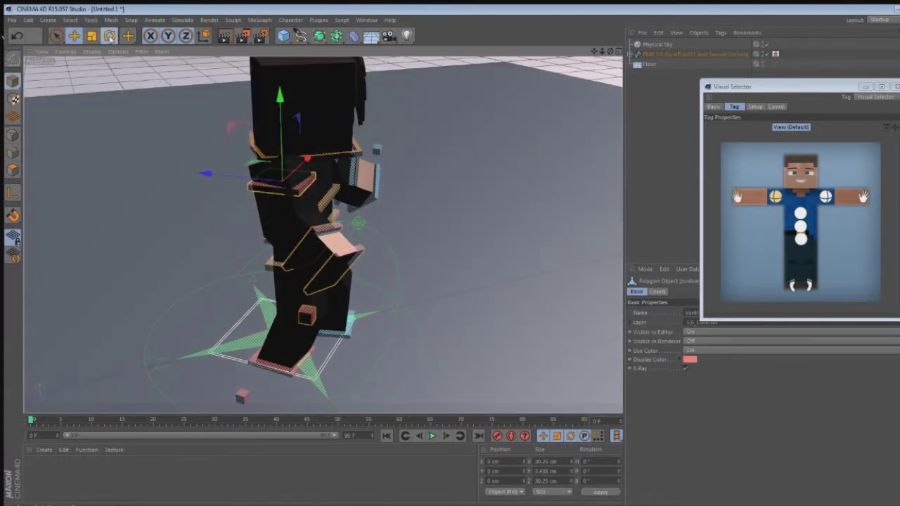
{"action": "left_click", "coordinate": [110, 36]}
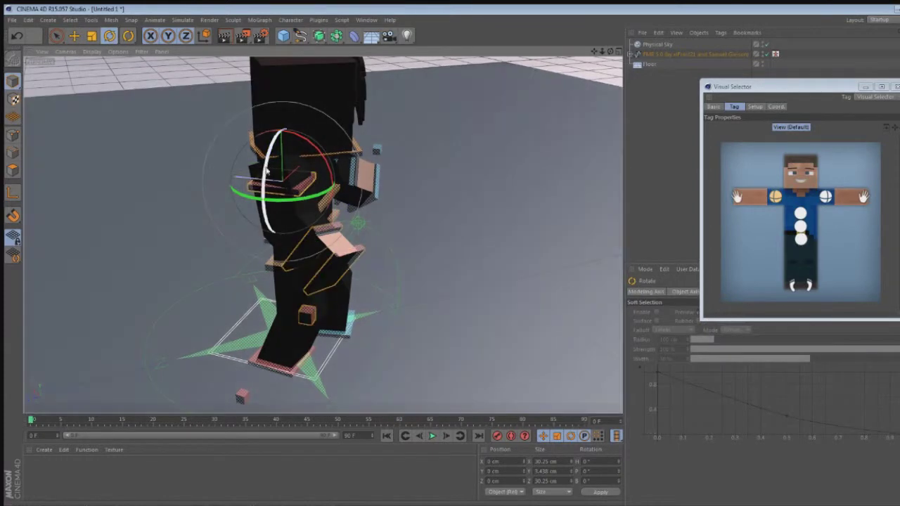
{"action": "left_click_drag", "start_coordinate": [265, 172], "coordinate": [267, 156]}
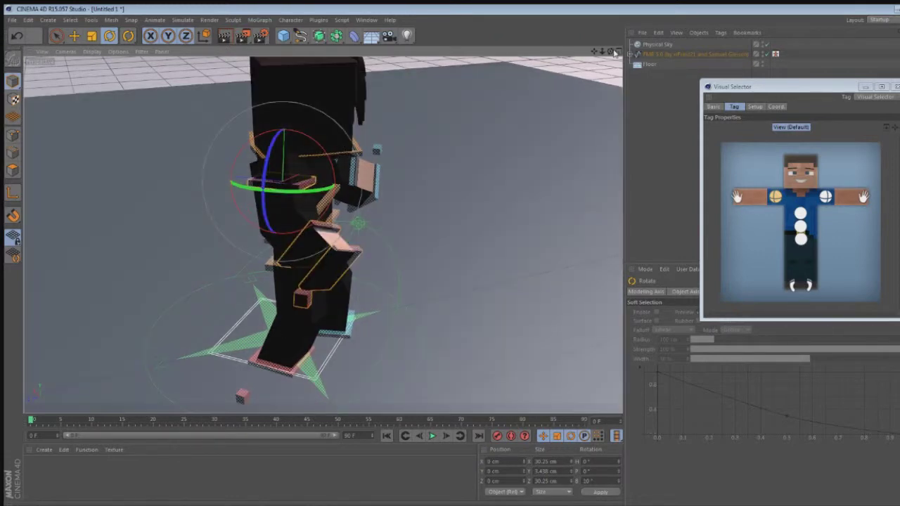
- Rotate the red wrist control to a pitch of about -10° and a heading of about 10°
{"action": "left_click_drag", "start_coordinate": [611, 51], "coordinate": [611, 51]}
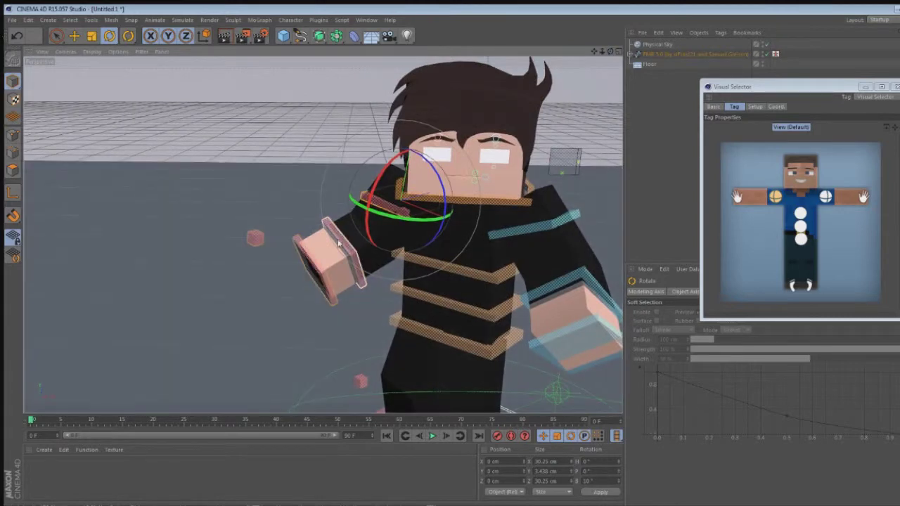
{"action": "left_click", "coordinate": [339, 243]}
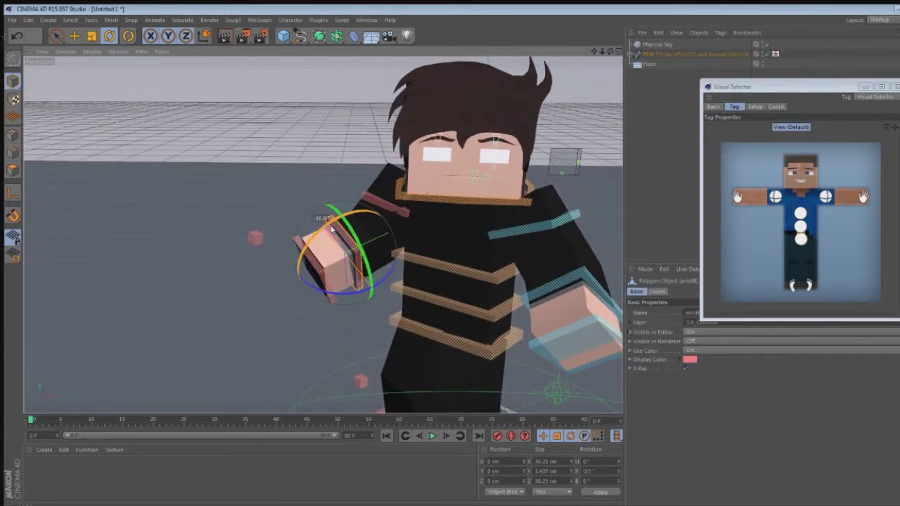
{"action": "left_click_drag", "start_coordinate": [332, 229], "coordinate": [335, 229]}
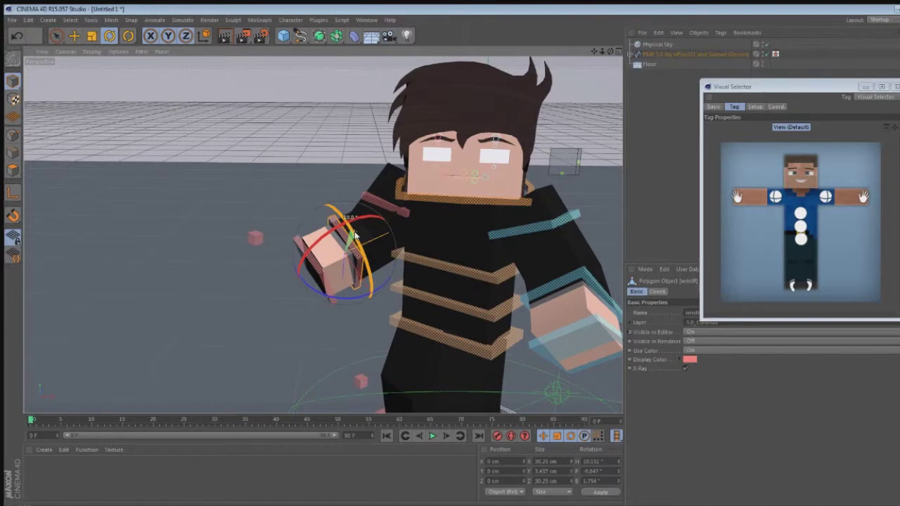
- Move the red hand control back and down to about Y 14.5 and Z -25.4 cm
{"action": "left_click", "coordinate": [331, 260]}
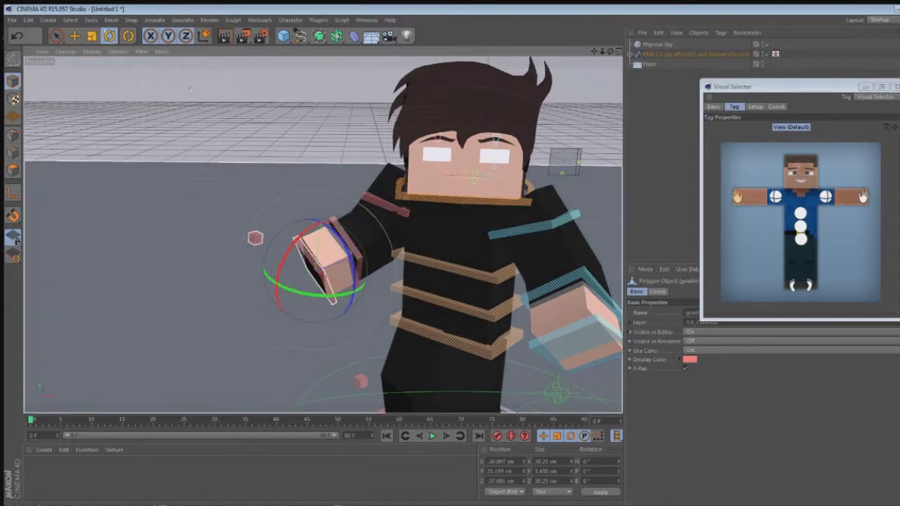
{"action": "key", "text": "e"}
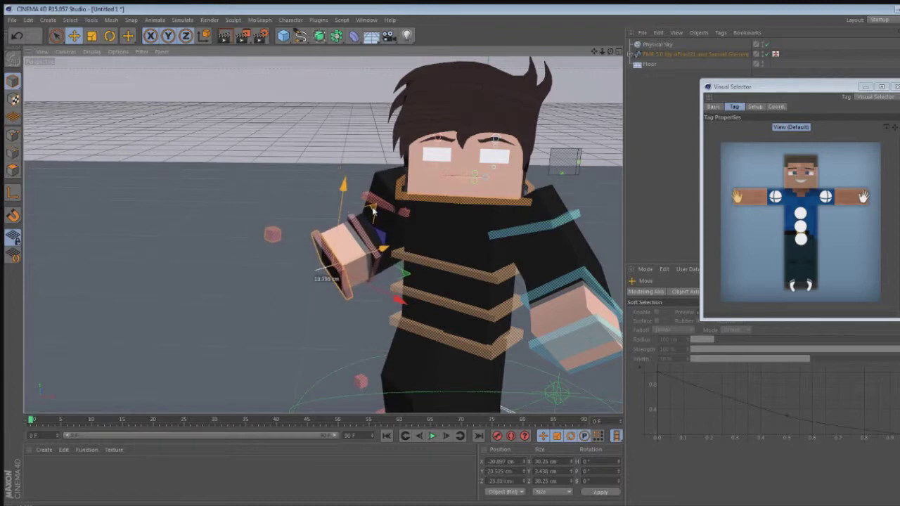
{"action": "left_click_drag", "start_coordinate": [373, 210], "coordinate": [372, 210]}
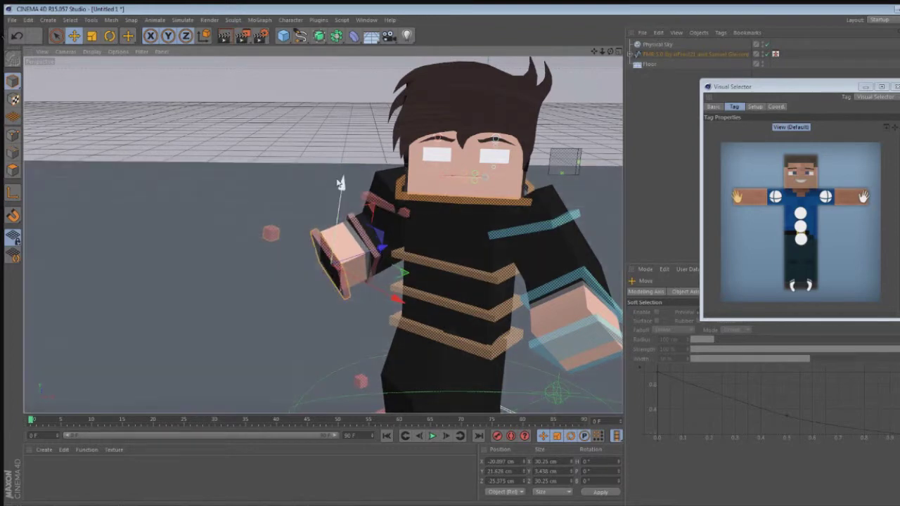
{"action": "left_click_drag", "start_coordinate": [339, 201], "coordinate": [339, 199]}
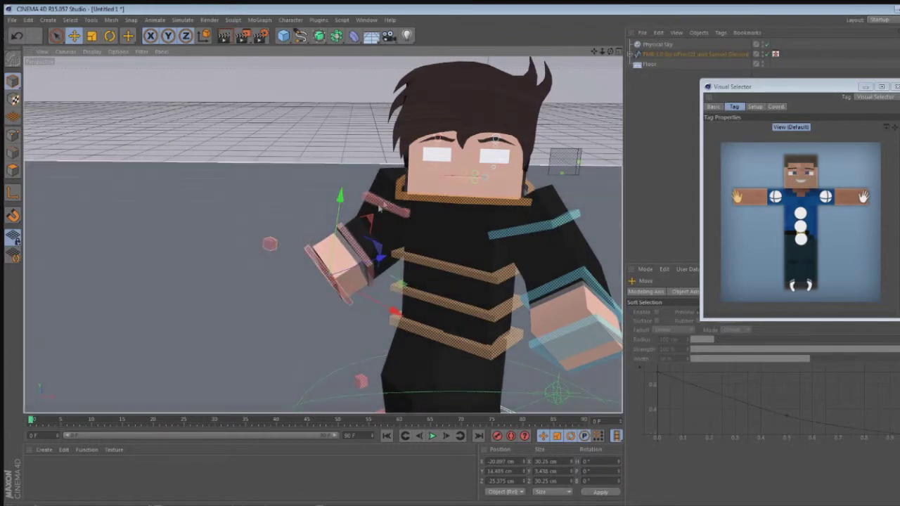
- Rotate the pelvis control about the vertical axis to a heading of -50° to twist the body further
{"action": "left_click_drag", "start_coordinate": [601, 52], "coordinate": [516, 2]}
{"action": "left_click_drag", "start_coordinate": [610, 51], "coordinate": [197, 11]}
{"action": "left_click_drag", "start_coordinate": [323, 235], "coordinate": [420, 212]}
{"action": "left_click", "coordinate": [383, 224]}
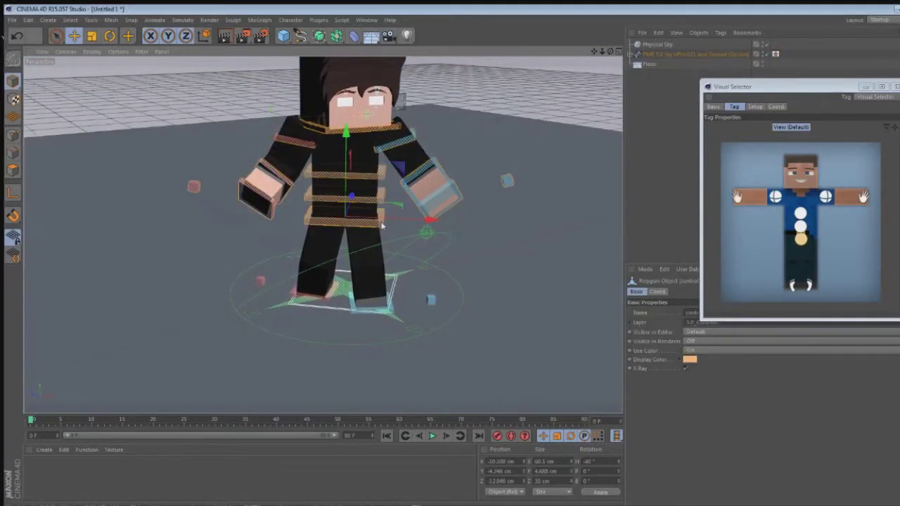
{"action": "left_click", "coordinate": [110, 36]}
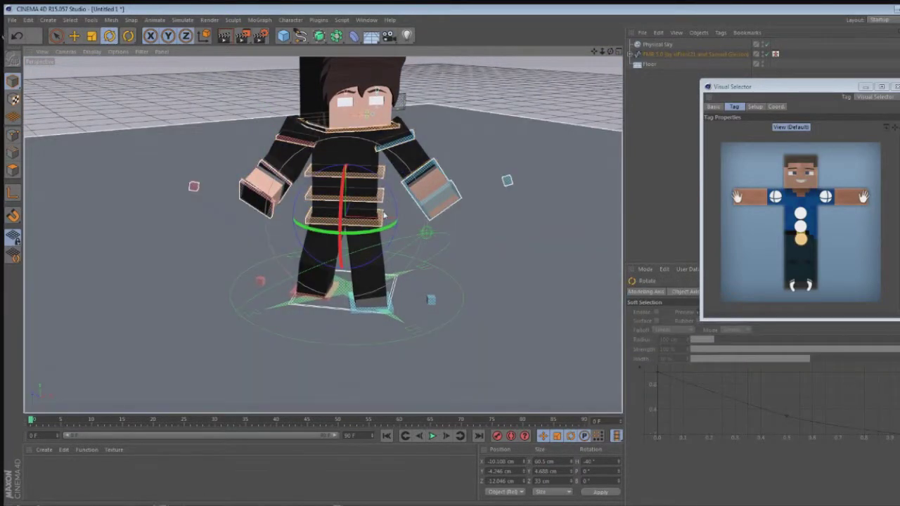
{"action": "left_click_drag", "start_coordinate": [387, 229], "coordinate": [380, 231]}
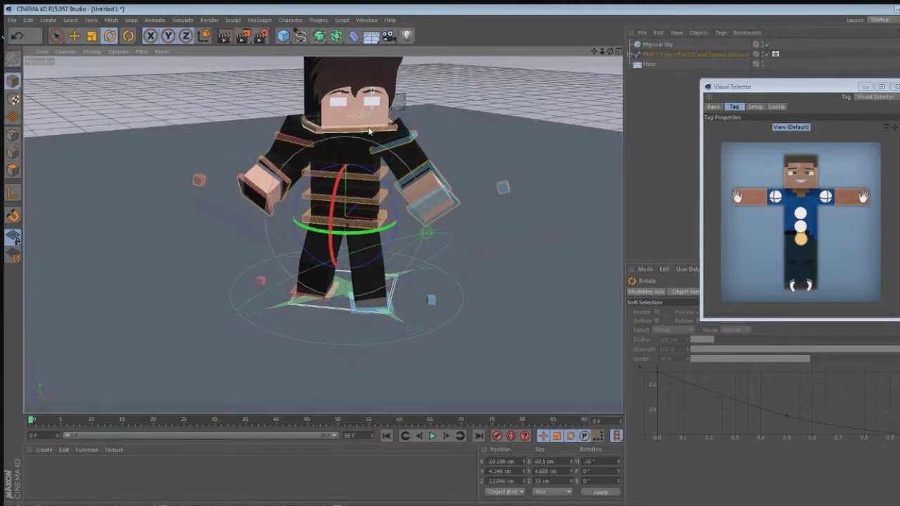
- Rotate the orange neck control about the vertical axis to a heading of 40° to turn the character's head
{"action": "left_click", "coordinate": [370, 128]}
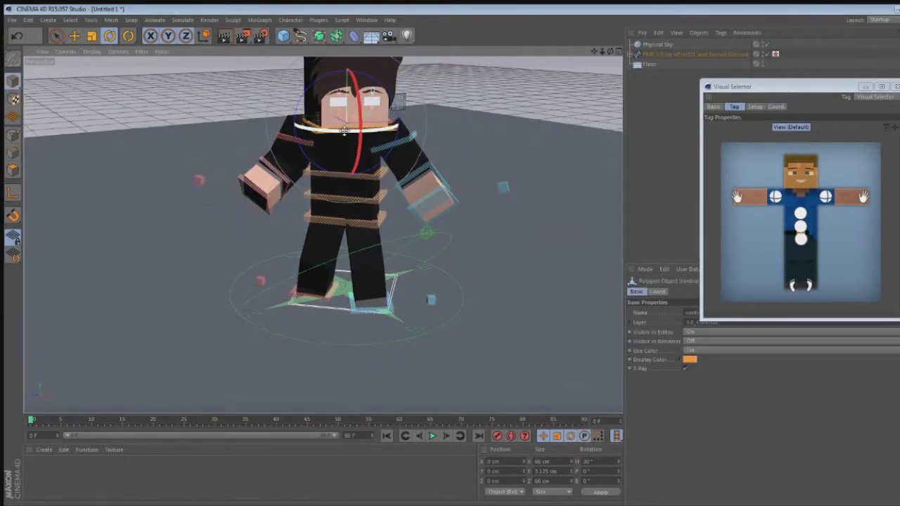
{"action": "left_click_drag", "start_coordinate": [349, 131], "coordinate": [371, 130]}
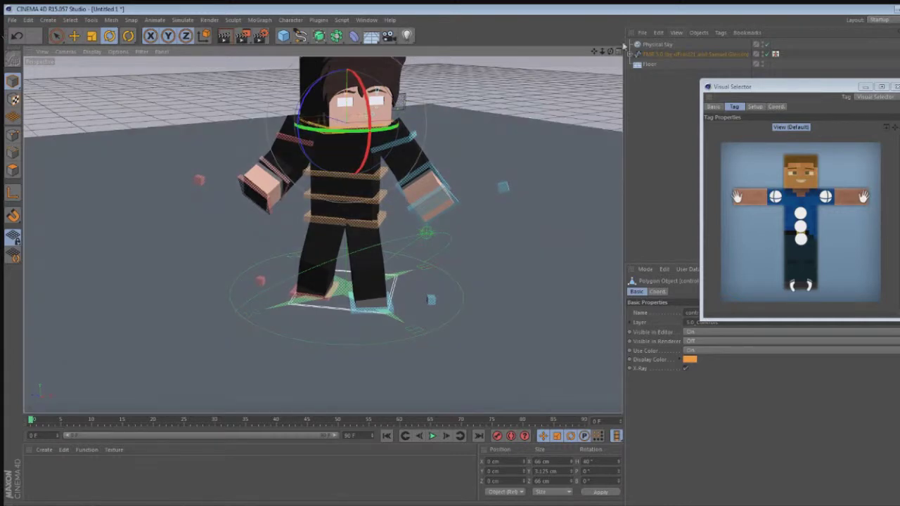
- Render a preview of the whole posed character in the perspective view and clear the selection
{"action": "left_click_drag", "start_coordinate": [610, 51], "coordinate": [559, 25]}
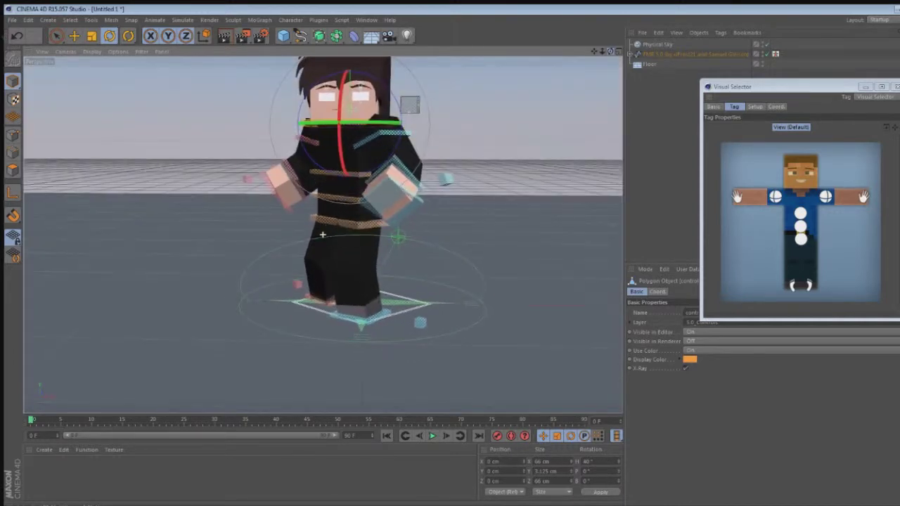
{"action": "left_click_drag", "start_coordinate": [602, 52], "coordinate": [554, 53]}
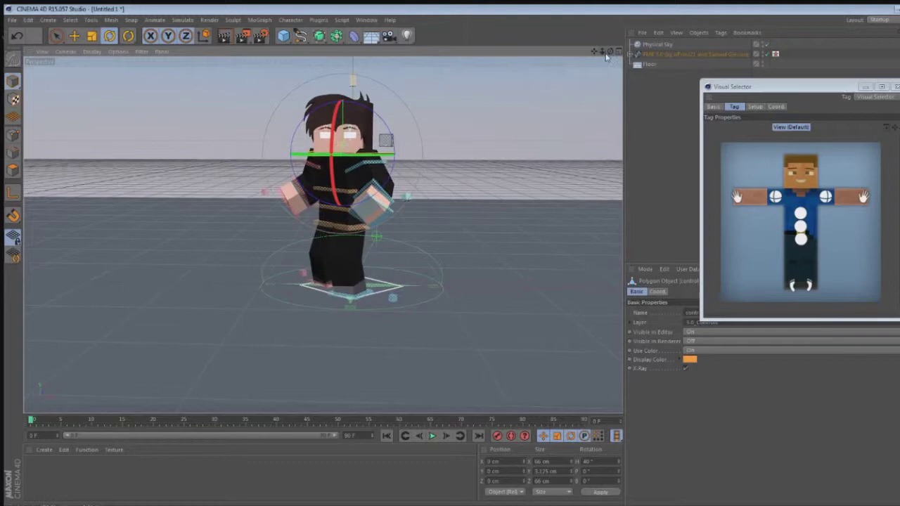
{"action": "key", "text": "ctrl+r"}
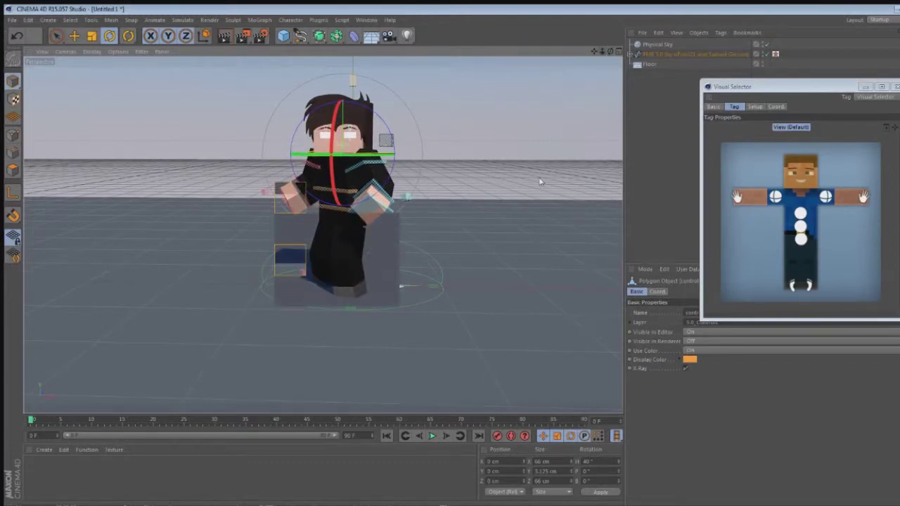
{"action": "left_click", "coordinate": [453, 141]}
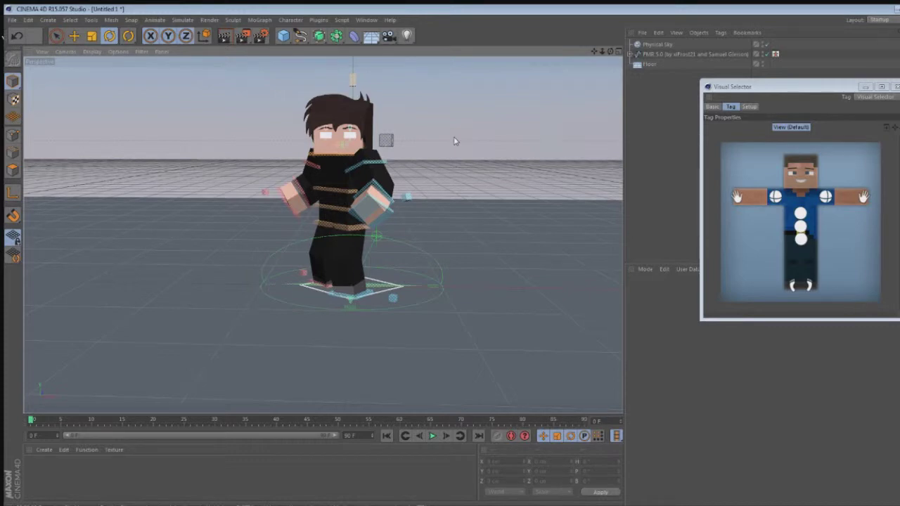
- Add a light and move it up and away behind the character, to about X 245 and Z 67 cm
{"action": "left_click_drag", "start_coordinate": [602, 52], "coordinate": [553, 41]}
{"action": "left_click", "coordinate": [407, 36]}
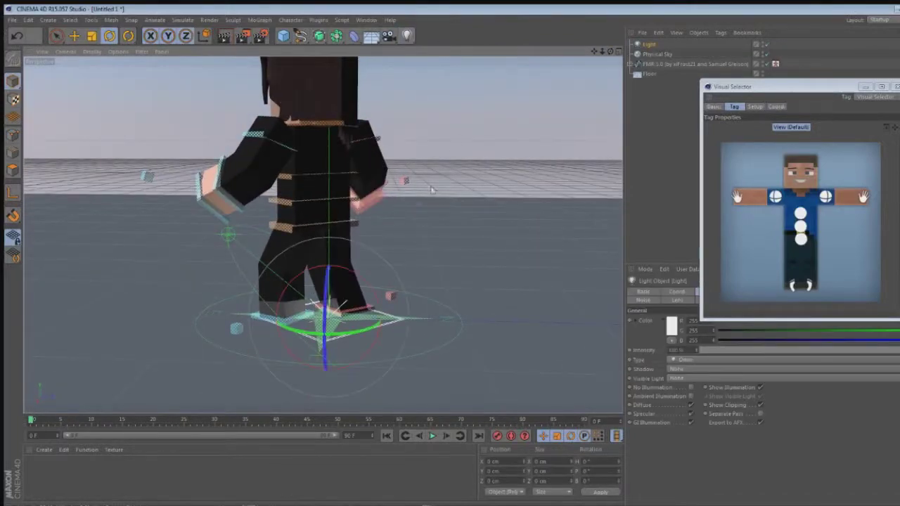
{"action": "left_click", "coordinate": [73, 36]}
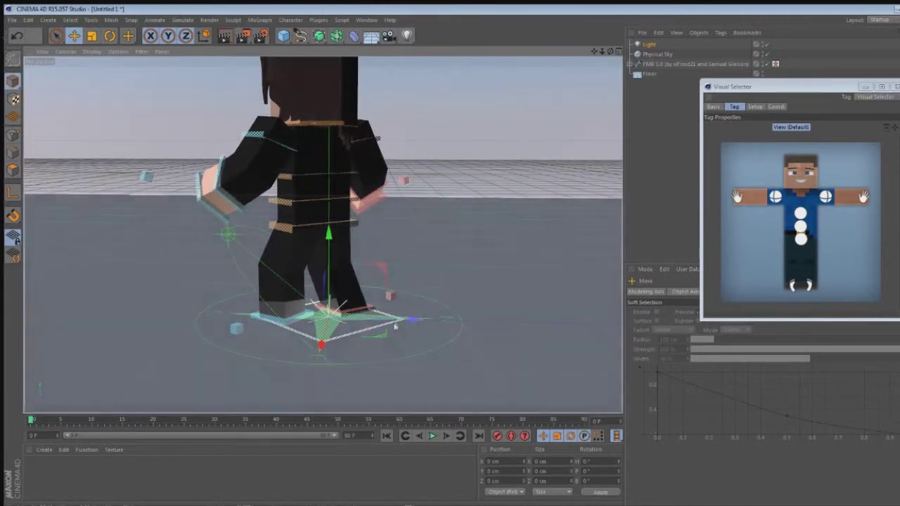
{"action": "left_click_drag", "start_coordinate": [383, 318], "coordinate": [478, 320]}
{"action": "left_click_drag", "start_coordinate": [418, 239], "coordinate": [499, 193]}
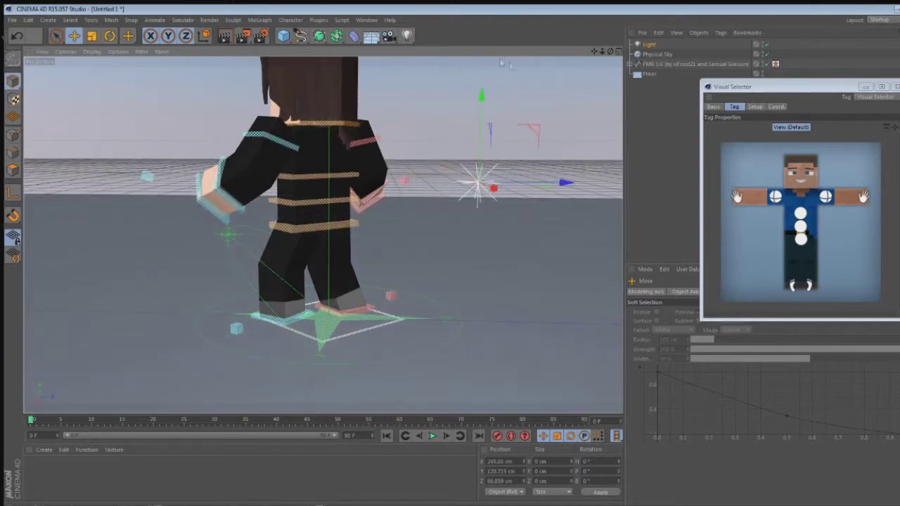
- Move the blue foot control to about X -4.6, Y -1.5 and Z -32 cm
{"action": "left_click_drag", "start_coordinate": [610, 52], "coordinate": [724, 56]}
{"action": "left_click_drag", "start_coordinate": [610, 51], "coordinate": [781, 56]}
{"action": "mouse_move", "coordinate": [322, 234]}
{"action": "left_mouse_down", "text": "alt"}
{"action": "mouse_move", "coordinate": [295, 234]}
{"action": "mouse_move", "coordinate": [322, 234]}
{"action": "left_mouse_up", "text": "alt"}
{"action": "left_click_drag", "start_coordinate": [610, 52], "coordinate": [495, 73]}
{"action": "left_click_drag", "start_coordinate": [322, 234], "coordinate": [320, 288], "text": "alt"}
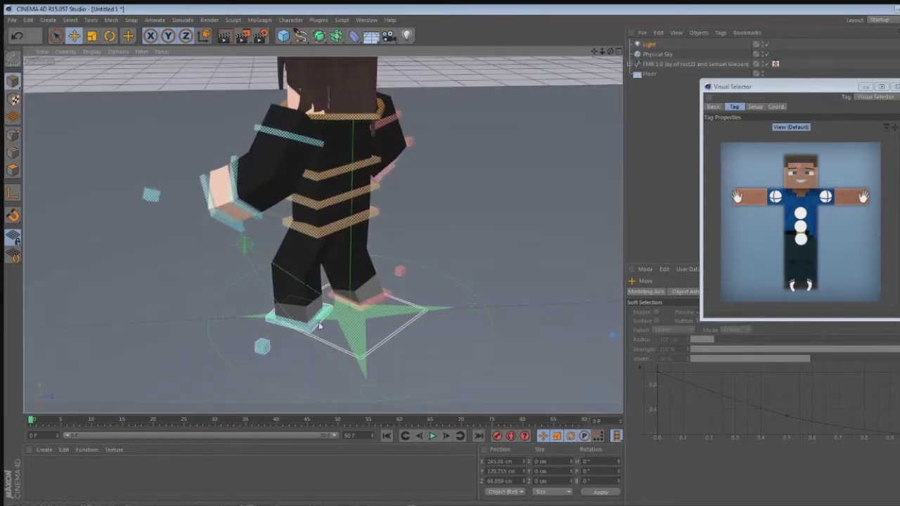
{"action": "left_click", "coordinate": [337, 317]}
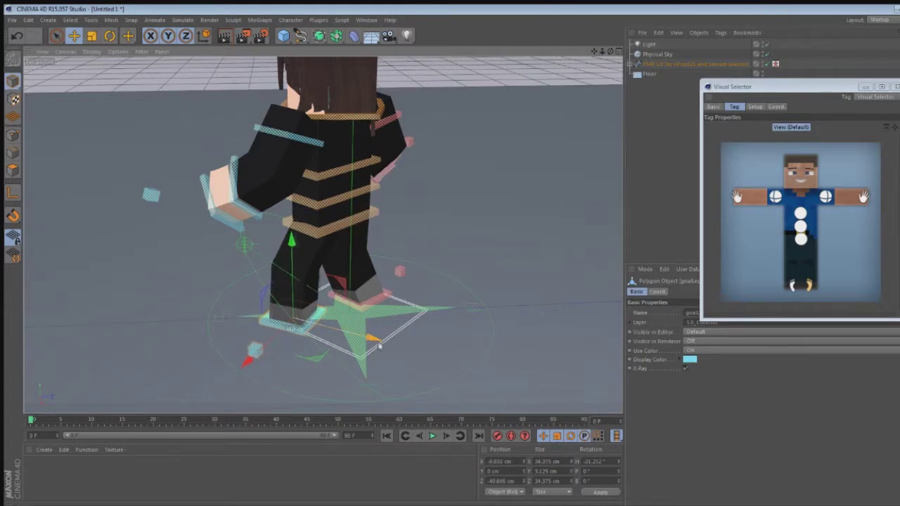
{"action": "left_click_drag", "start_coordinate": [392, 353], "coordinate": [270, 244]}
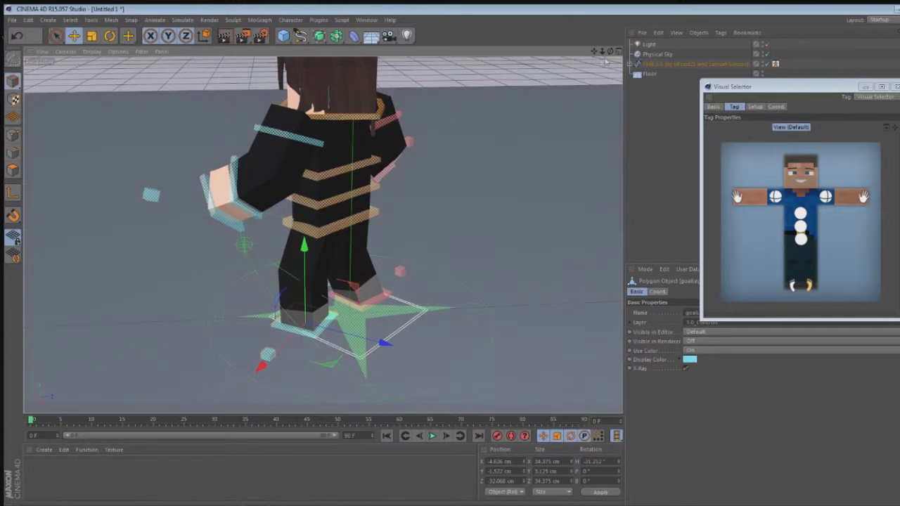
- Move the red foot control along the floor to about X -2 and Z 13.5 cm
{"action": "left_click_drag", "start_coordinate": [609, 51], "coordinate": [681, 73]}
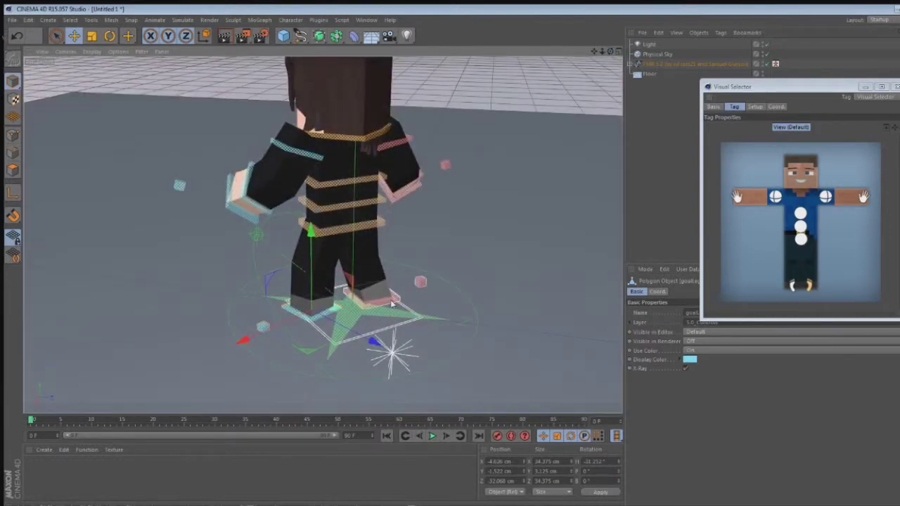
{"action": "left_click", "coordinate": [414, 298]}
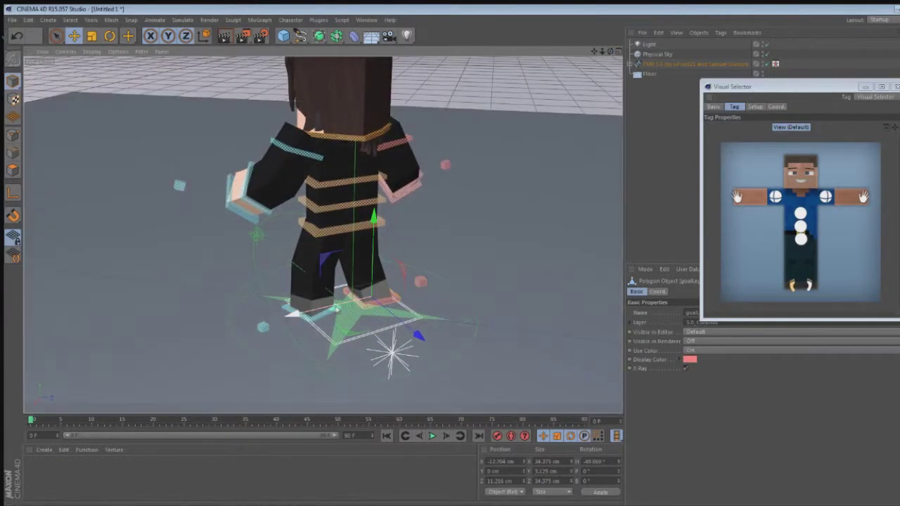
{"action": "left_click_drag", "start_coordinate": [336, 309], "coordinate": [330, 311]}
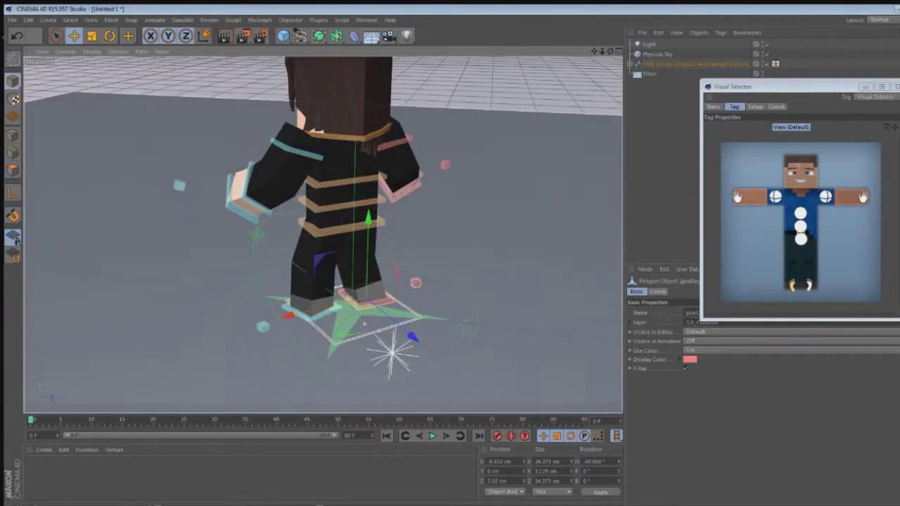
{"action": "left_click_drag", "start_coordinate": [411, 337], "coordinate": [425, 347]}
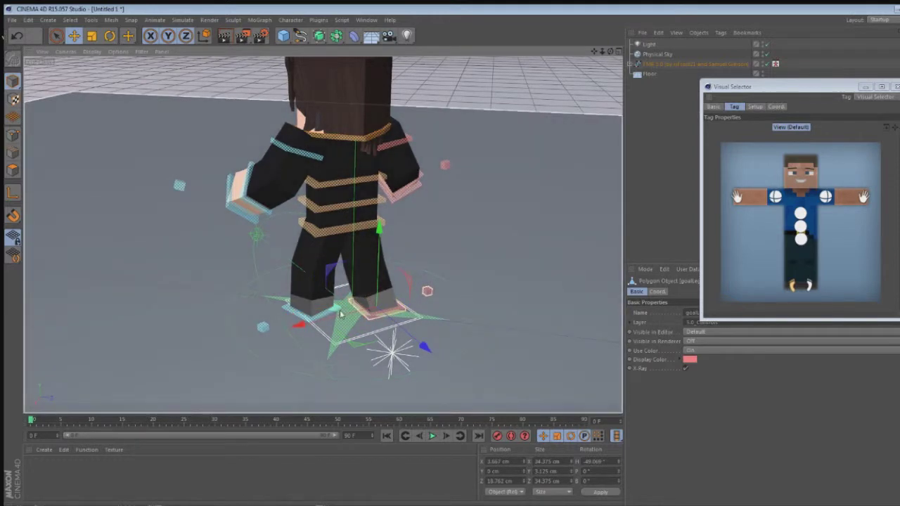
{"action": "left_click_drag", "start_coordinate": [341, 314], "coordinate": [341, 312]}
{"action": "key", "text": "ctrl+z"}
{"action": "left_click_drag", "start_coordinate": [418, 344], "coordinate": [412, 339]}
- Move the pelvis control horizontally to about X -2.7 and Z -5.8 cm to center the body over the feet
{"action": "mouse_move", "coordinate": [610, 51]}
{"action": "left_mouse_down"}
{"action": "mouse_move", "coordinate": [351, 39]}
{"action": "mouse_move", "coordinate": [331, 105]}
{"action": "mouse_move", "coordinate": [204, 96]}
{"action": "mouse_move", "coordinate": [613, 47]}
{"action": "left_mouse_up"}
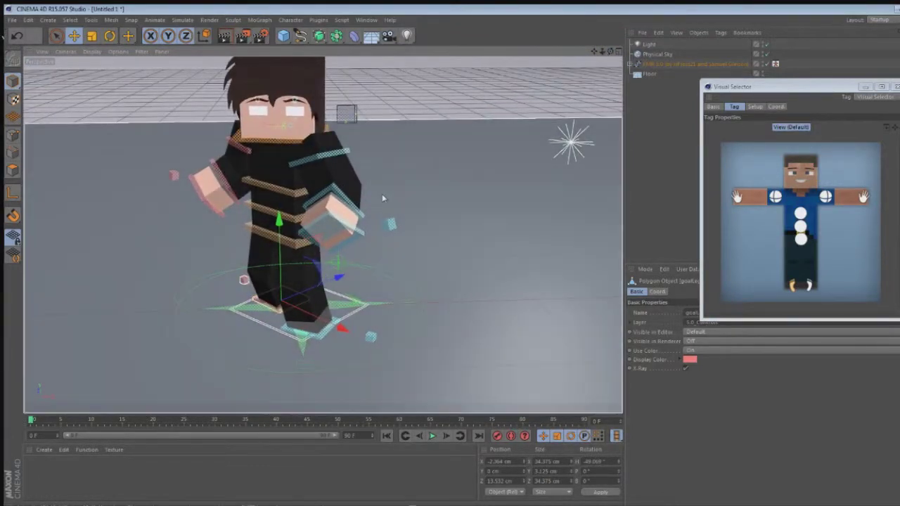
{"action": "left_click", "coordinate": [339, 215]}
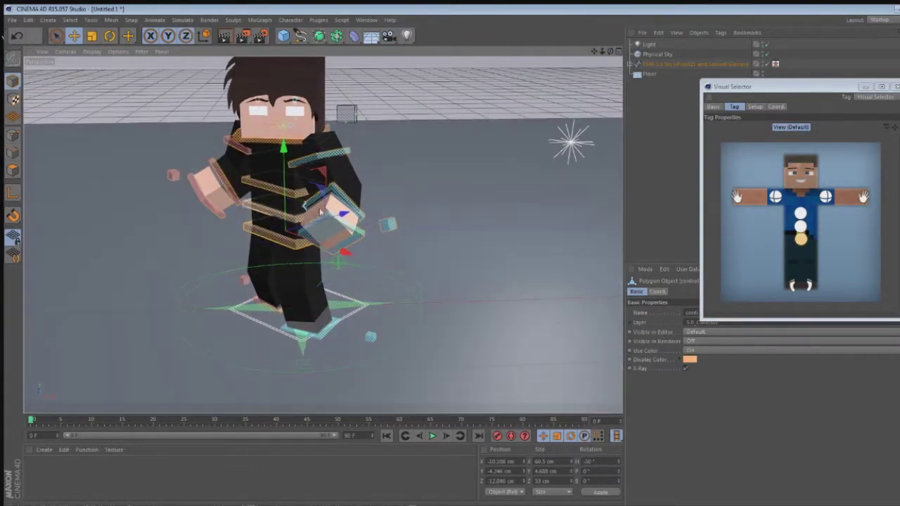
{"action": "left_click_drag", "start_coordinate": [339, 214], "coordinate": [352, 215]}
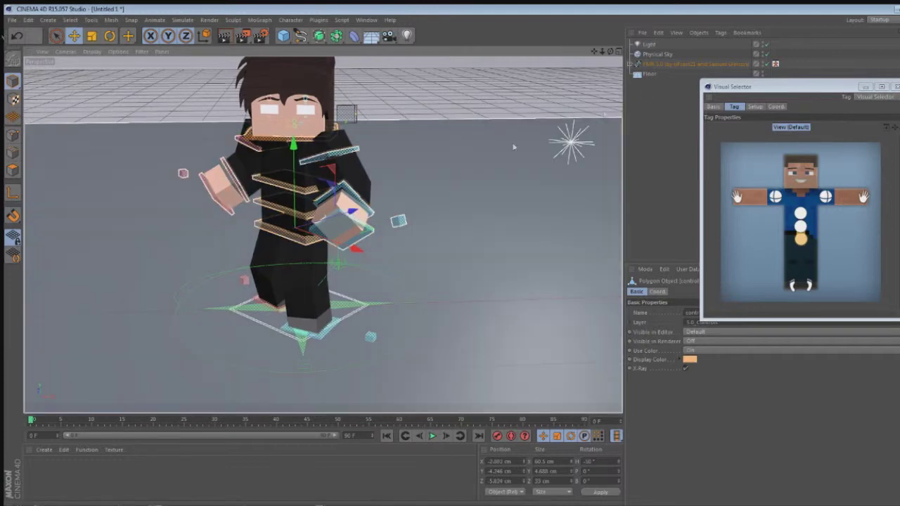
{"action": "left_click_drag", "start_coordinate": [594, 51], "coordinate": [622, 29]}
{"action": "left_click_drag", "start_coordinate": [322, 235], "coordinate": [323, 235], "text": "alt"}
{"action": "left_click_drag", "start_coordinate": [608, 51], "coordinate": [609, 55]}
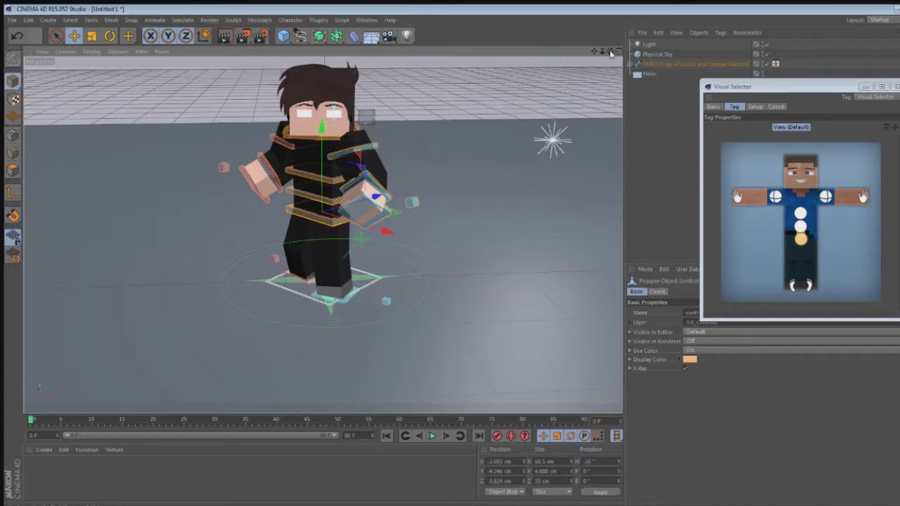
{"action": "left_click_drag", "start_coordinate": [610, 52], "coordinate": [696, 83]}
{"action": "left_click_drag", "start_coordinate": [322, 234], "coordinate": [323, 234]}
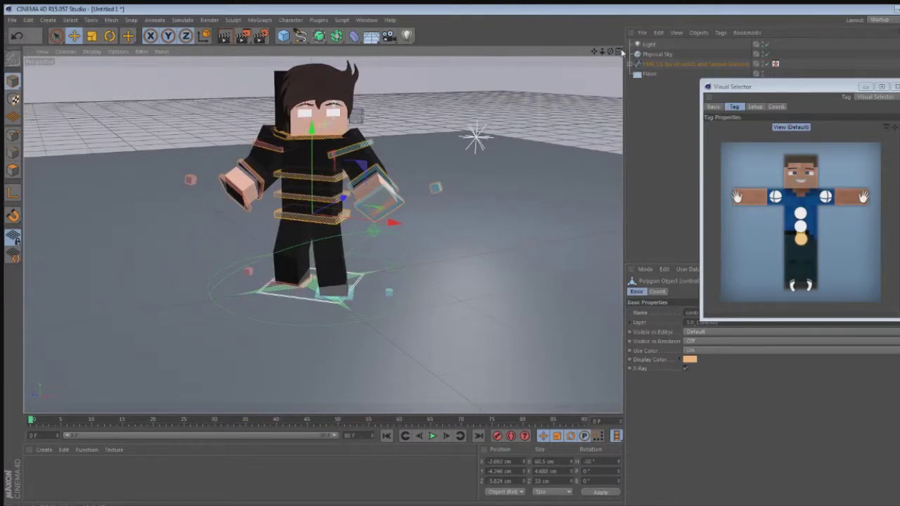